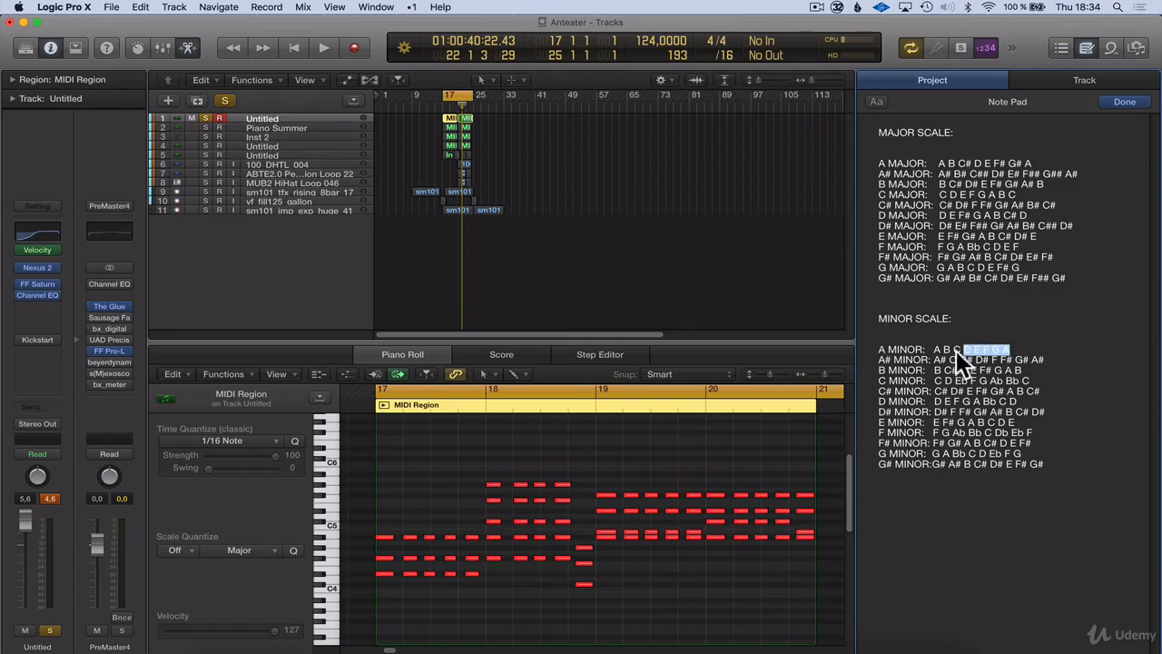
# Close the project Note Pad listing the scales and select the first track's MIDI region at bar 17
pyautogui.click(948, 354)
pyautogui.click(1003, 350)
pyautogui.click(1084, 51)
pyautogui.click(920, 325)
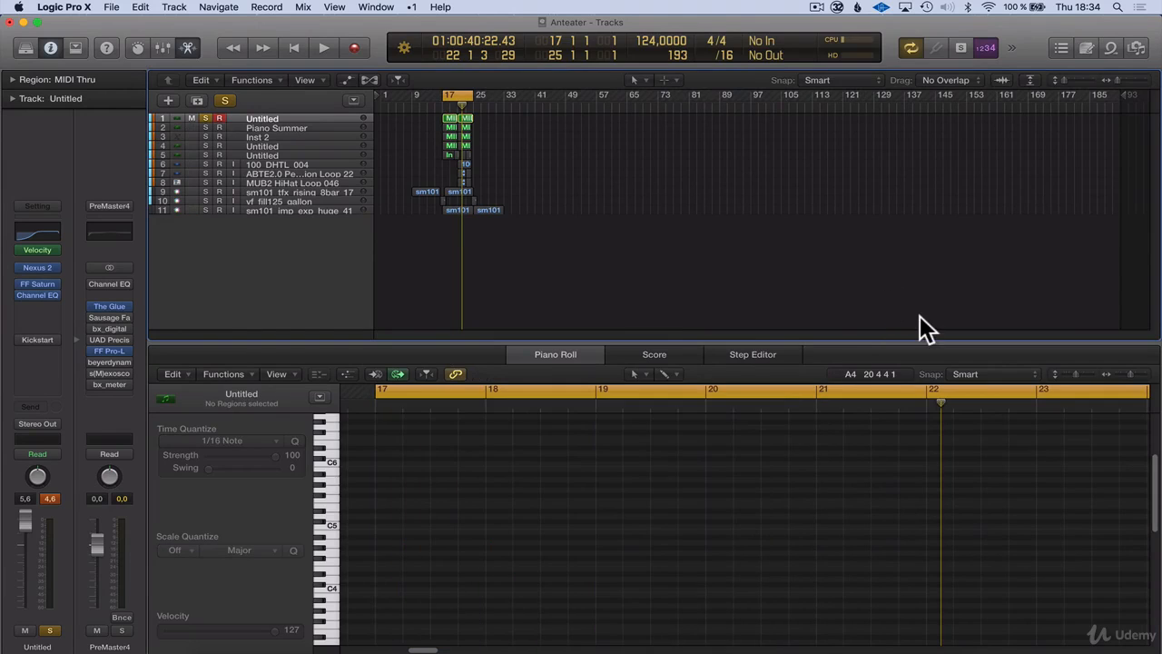
pyautogui.click(451, 118)
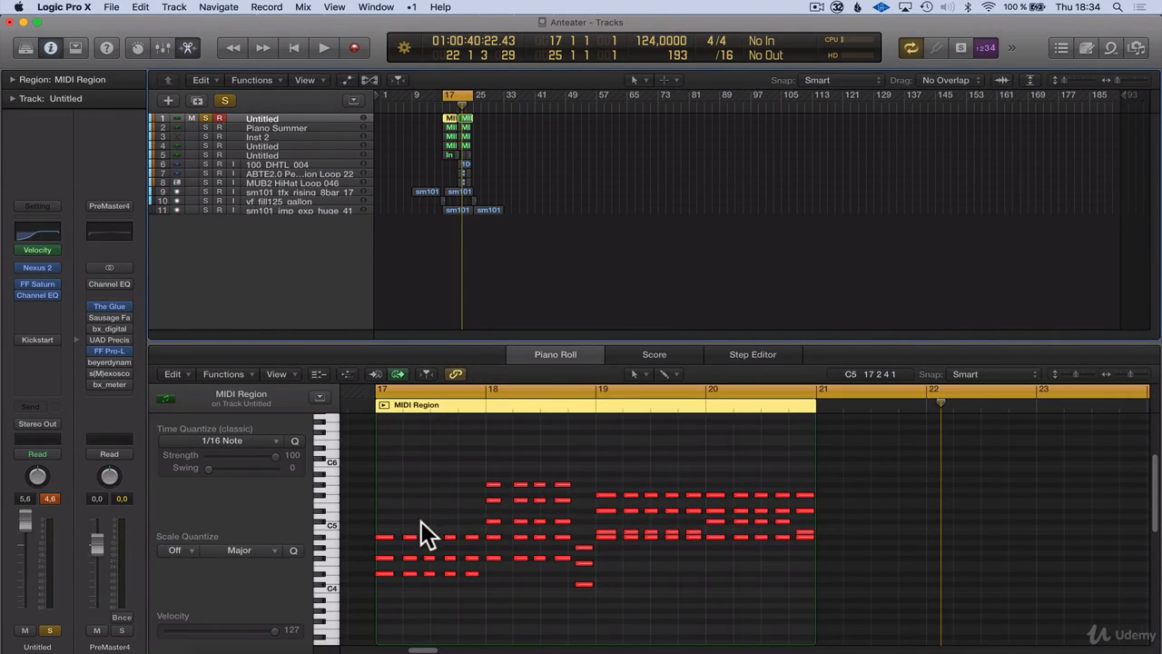
# Insert Xfer Records' CthulhuMFX as a MIDI effect after Velocity on the first track and place its window over the tracks area
pyautogui.click(29, 256)
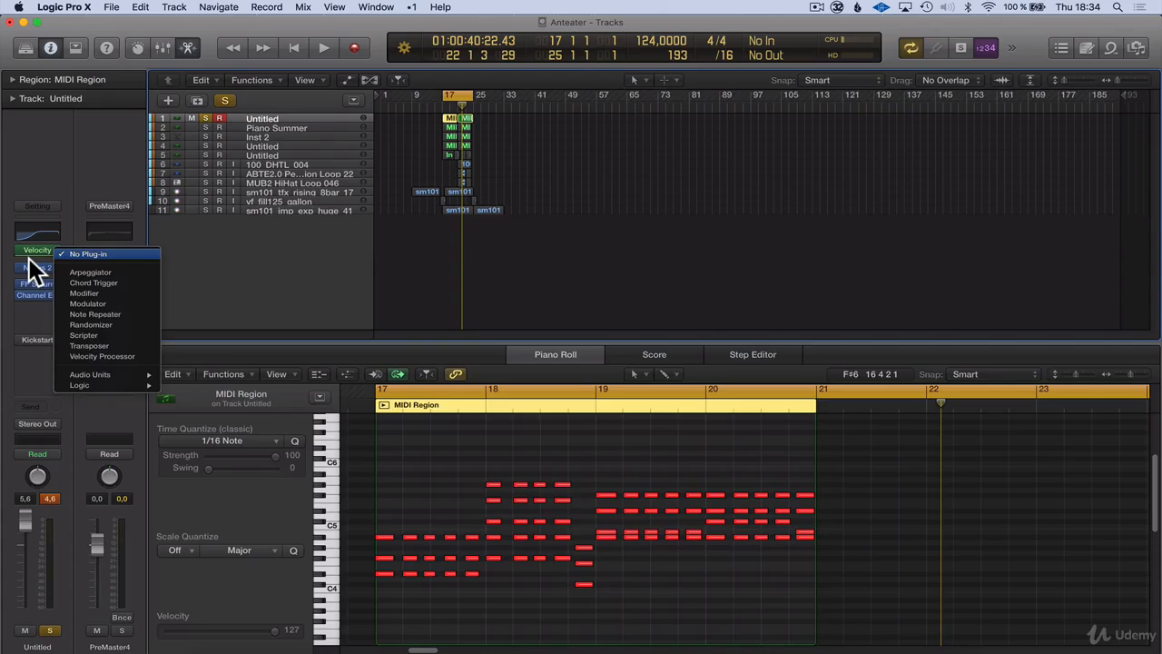
pyautogui.moveTo(116, 376)
pyautogui.moveTo(191, 387)
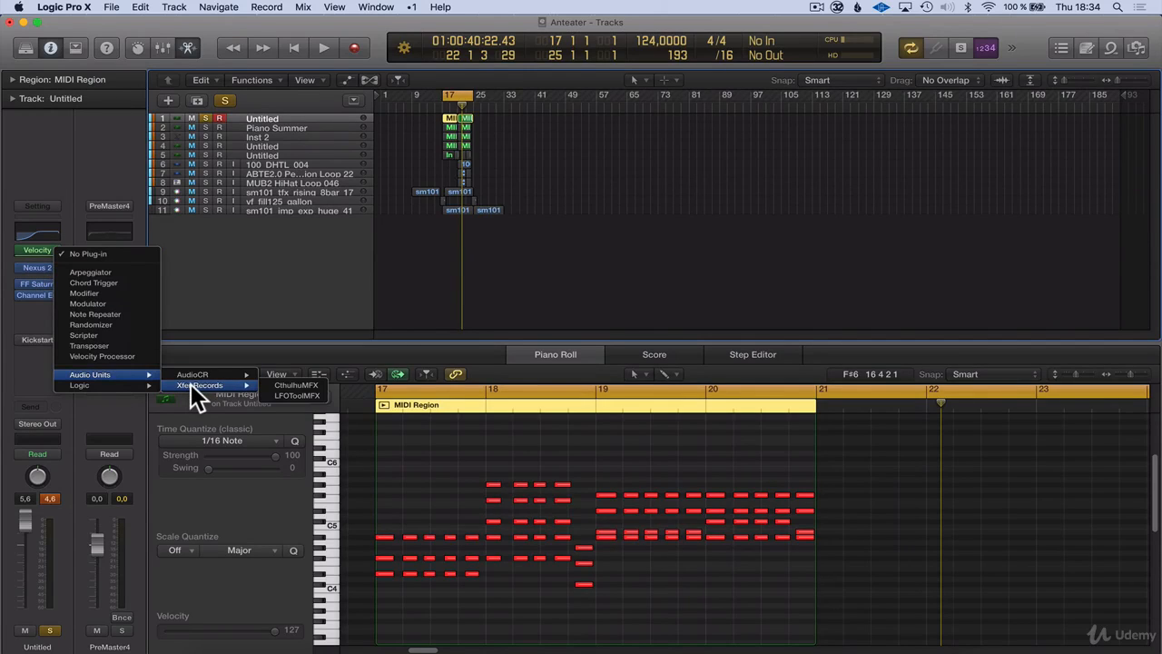
pyautogui.click(272, 384)
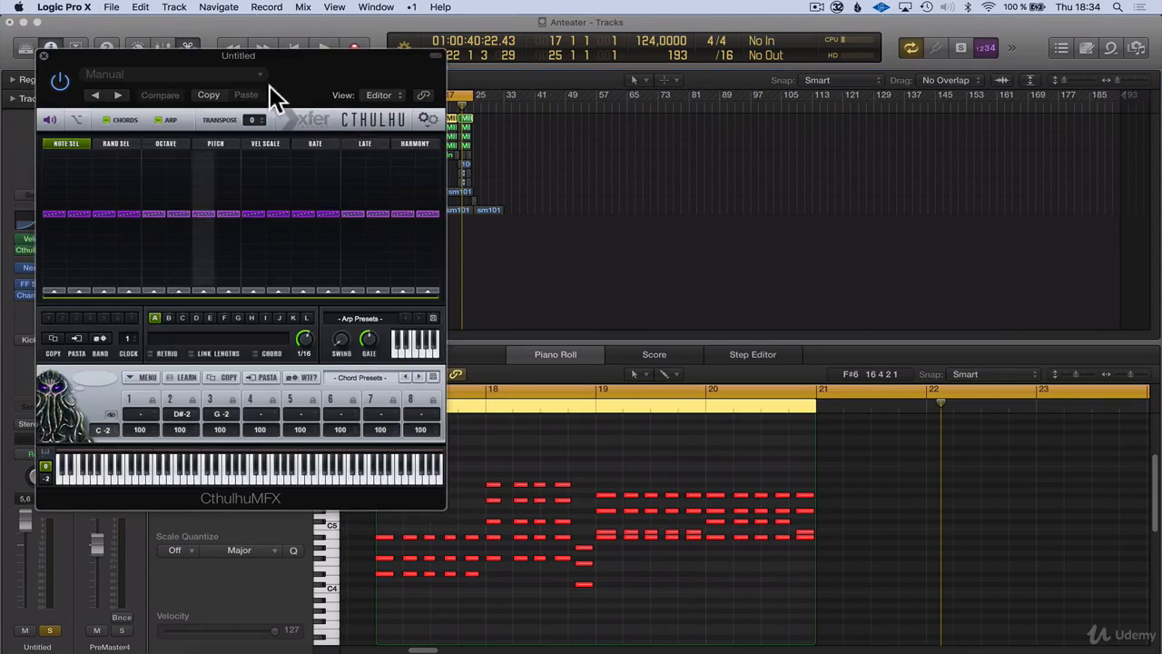
pyautogui.moveTo(269, 86); pyautogui.dragTo(912, 95)
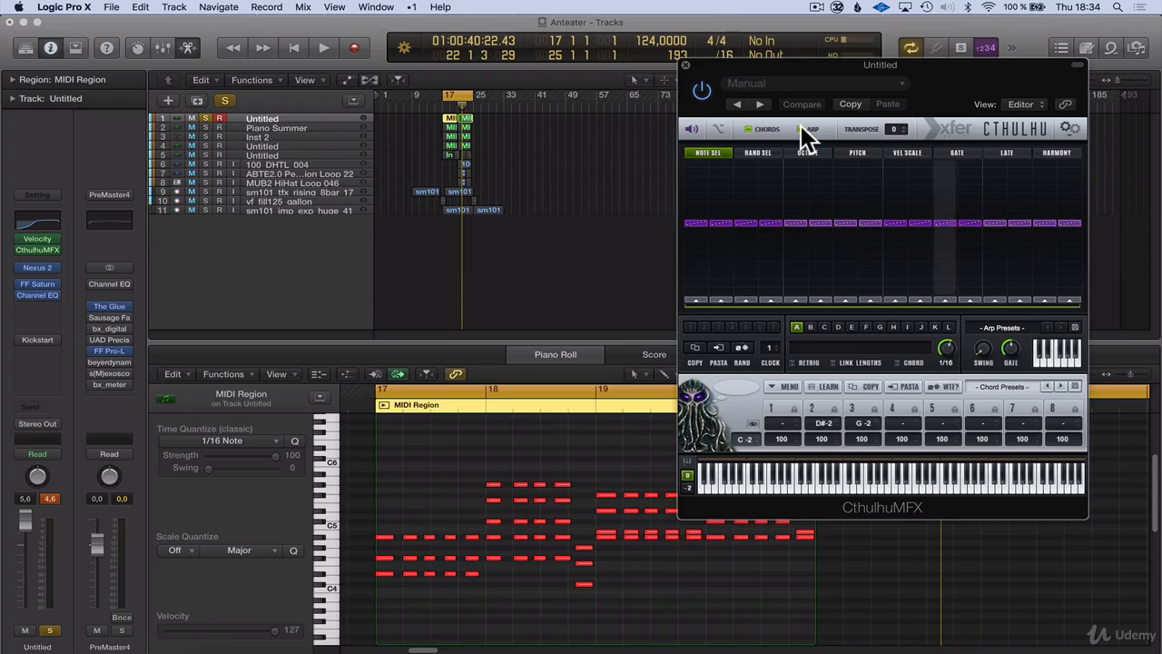
# Turn off Cthulhu's arpeggiator and move the cycle range to bars 41 to 49, keeping the plug-in window clear of the ruler
pyautogui.click(800, 127)
pyautogui.moveTo(751, 64); pyautogui.dragTo(681, 65)
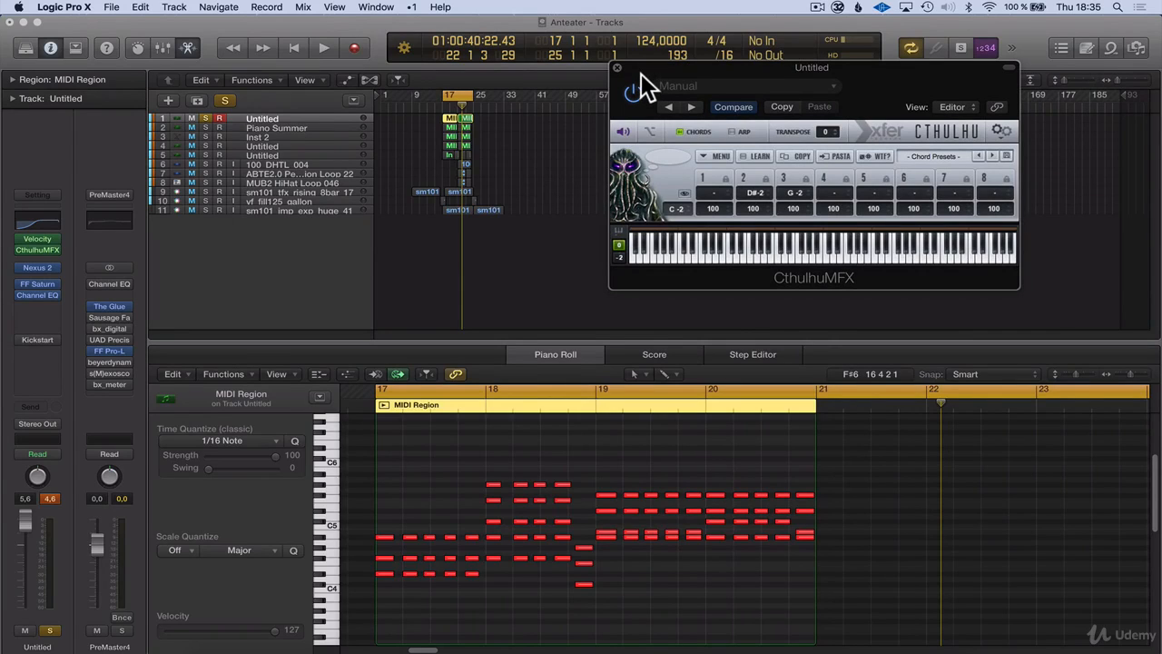
pyautogui.moveTo(641, 74); pyautogui.dragTo(718, 103)
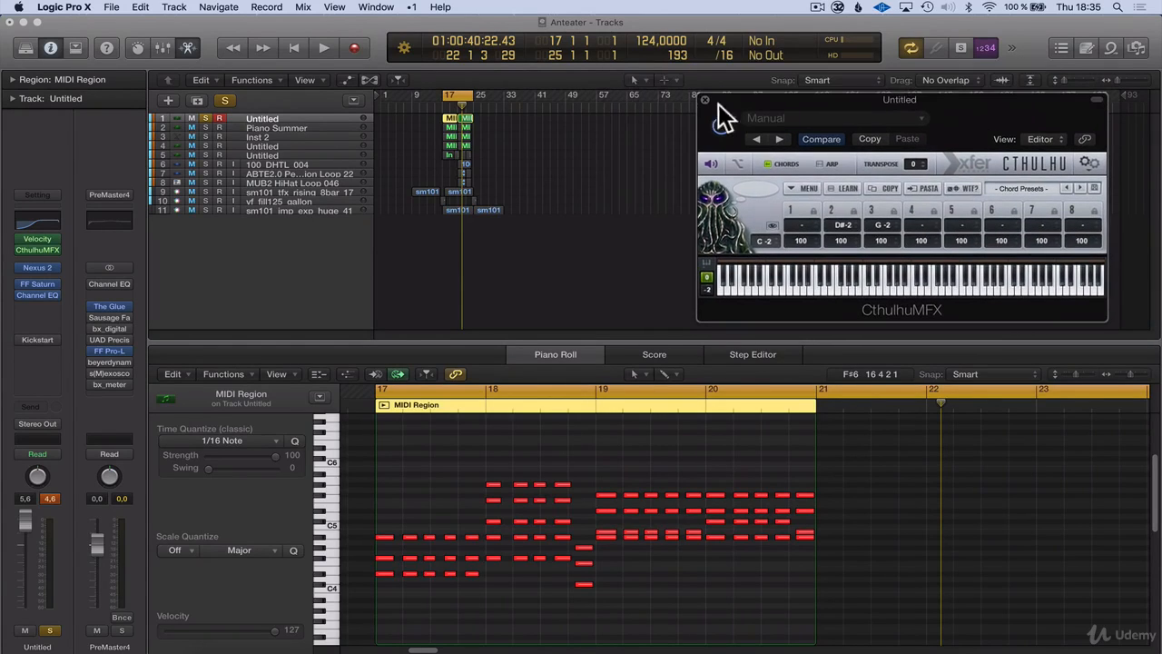
pyautogui.moveTo(467, 95); pyautogui.dragTo(550, 92)
pyautogui.moveTo(715, 98); pyautogui.dragTo(628, 120)
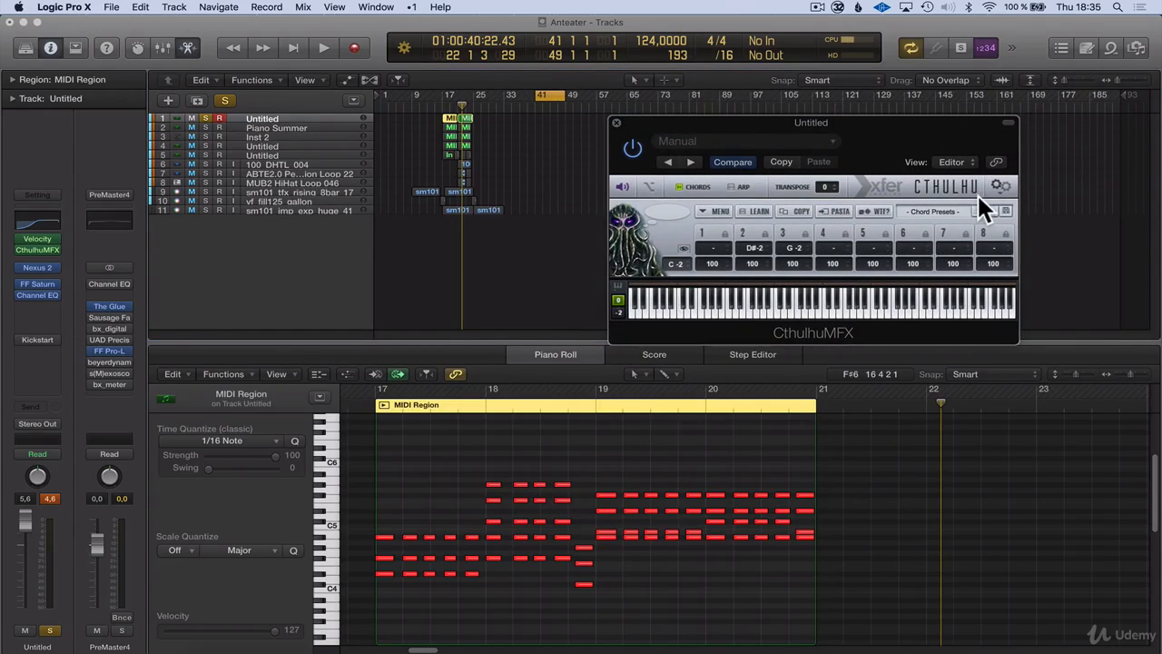
# Load the chord preset BachChorale_116 from the BachChorales100+ group in Cthulhu
pyautogui.click(927, 214)
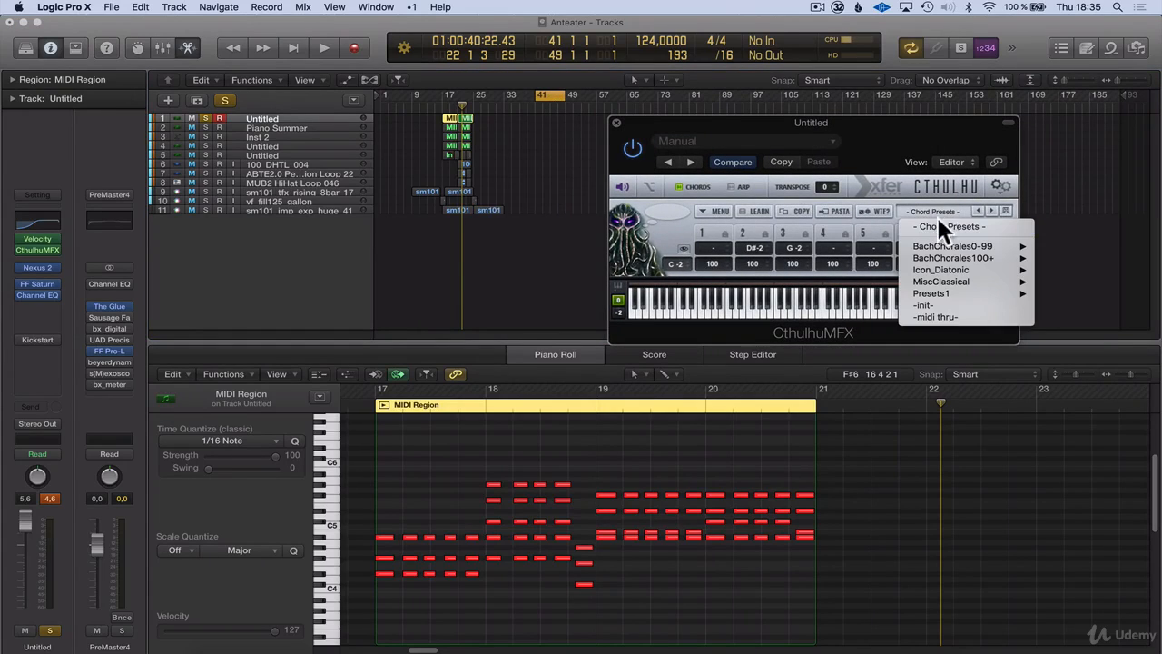
pyautogui.moveTo(945, 293)
pyautogui.click(881, 208)
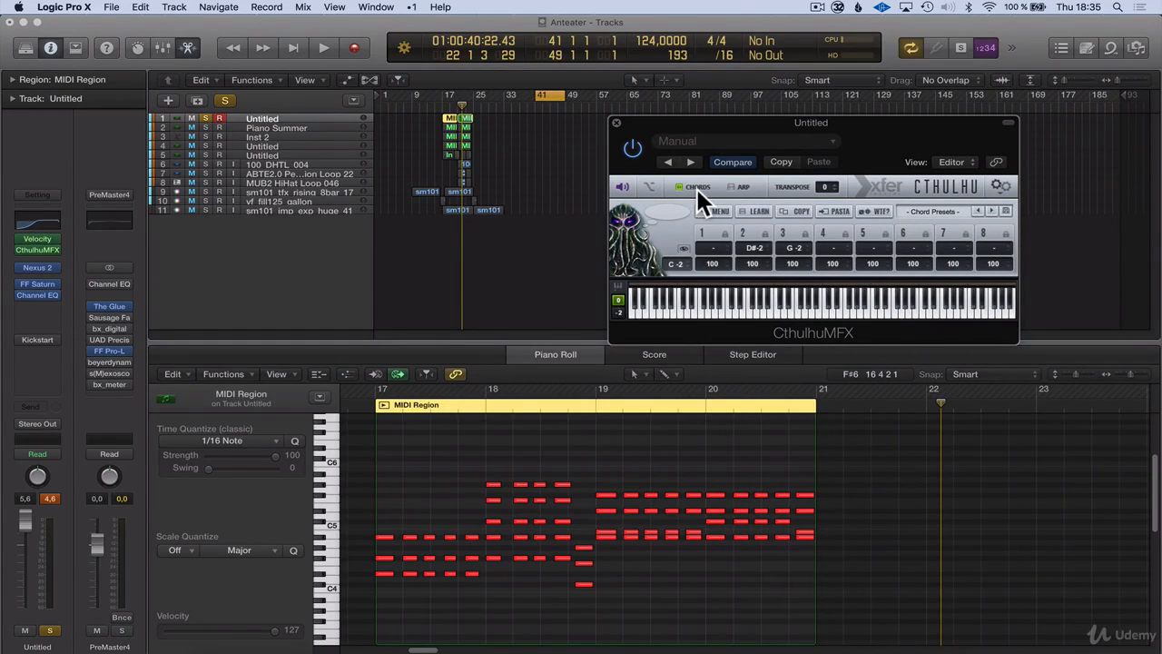
pyautogui.click(949, 210)
pyautogui.moveTo(959, 256)
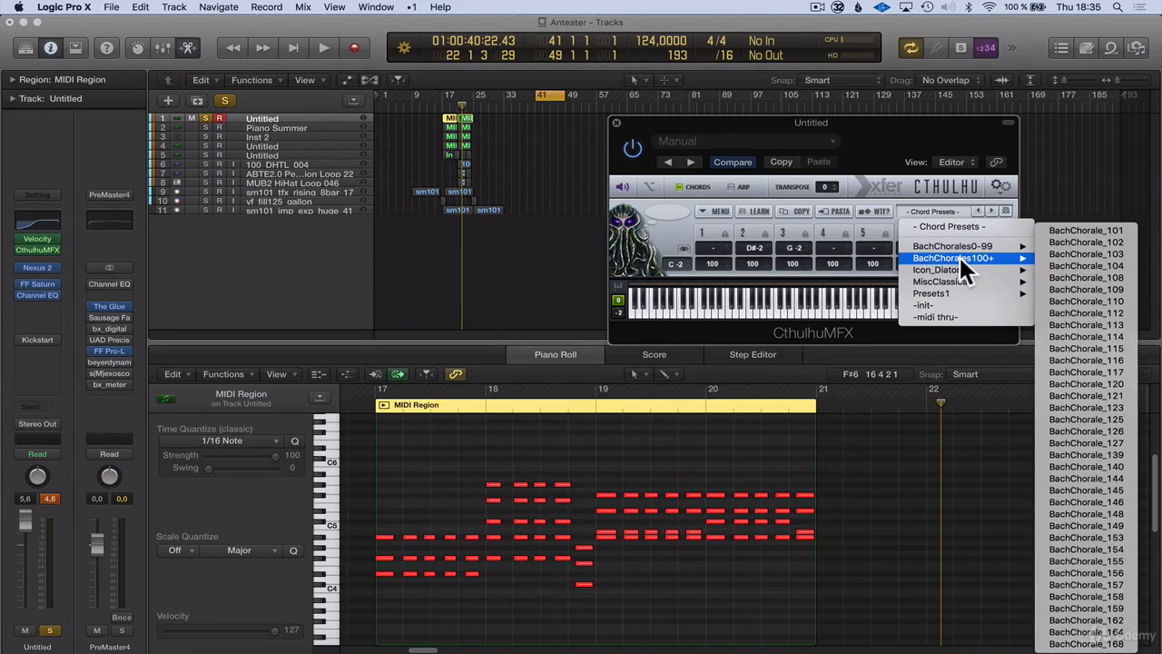
pyautogui.click(1098, 360)
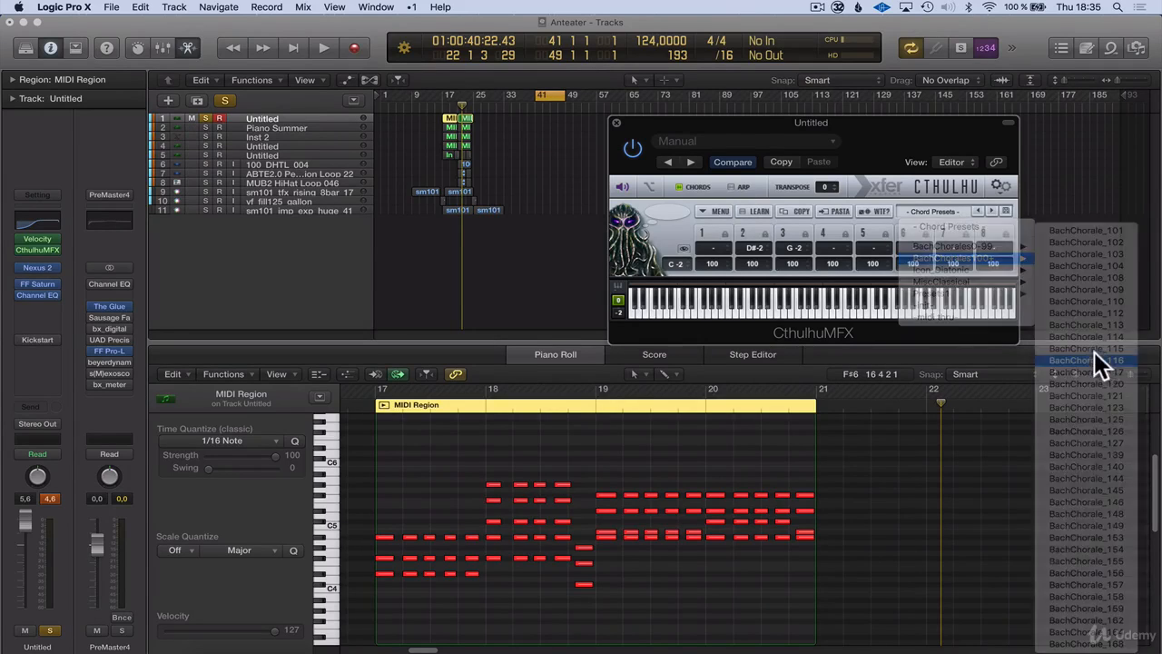
pyautogui.moveTo(775, 123); pyautogui.dragTo(833, 103)
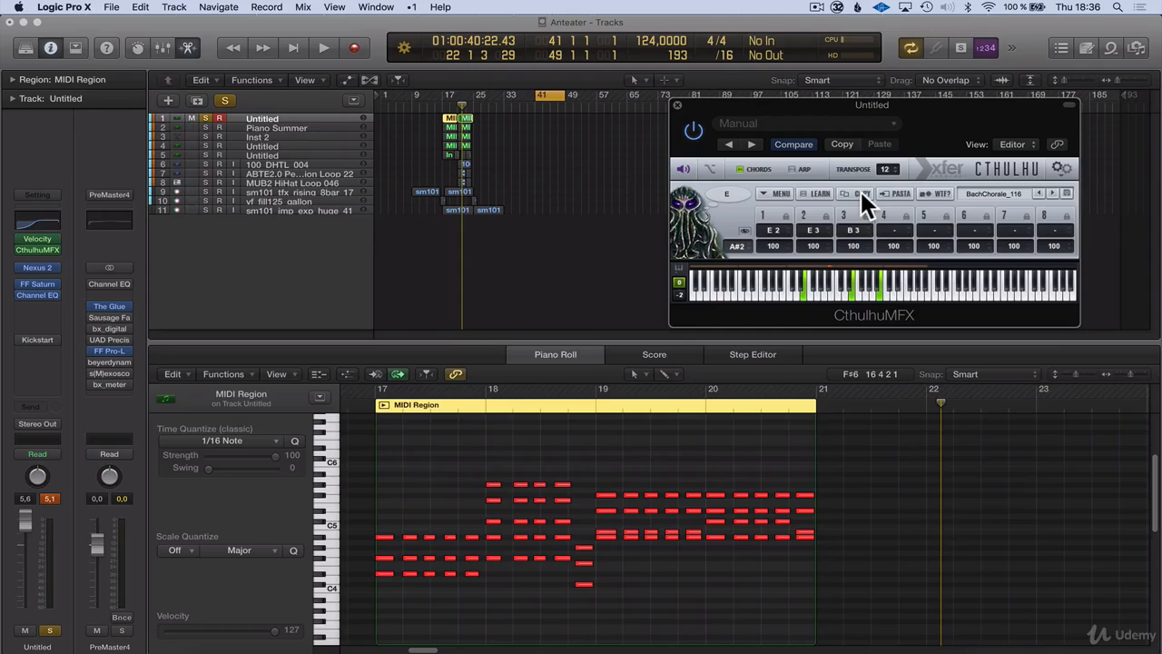
# Record a short MIDI take on the first track from bar 41 and quantize all its notes to 1/16
pyautogui.press('r')
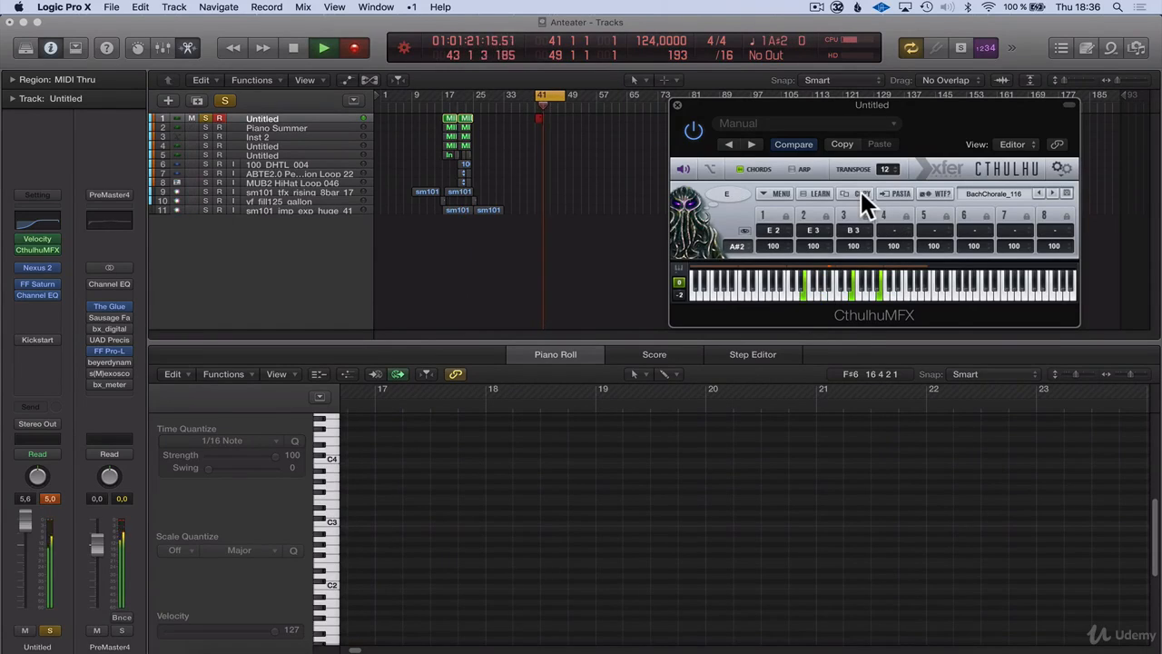
pyautogui.press('space')
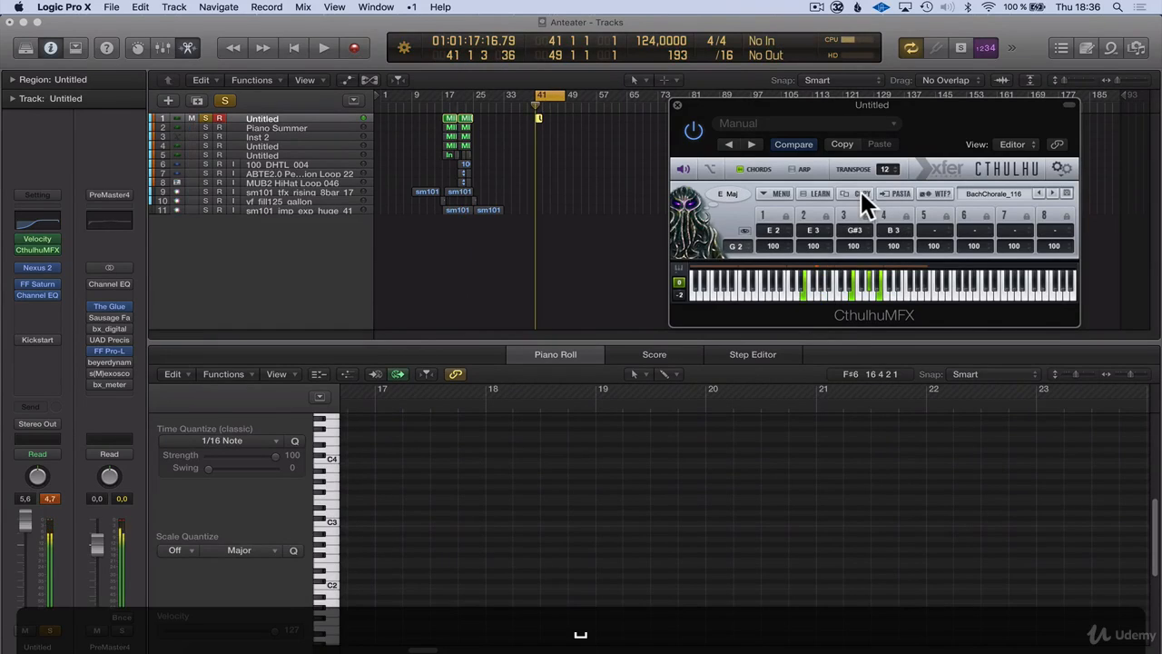
pyautogui.click(541, 119)
pyautogui.press('super+a')
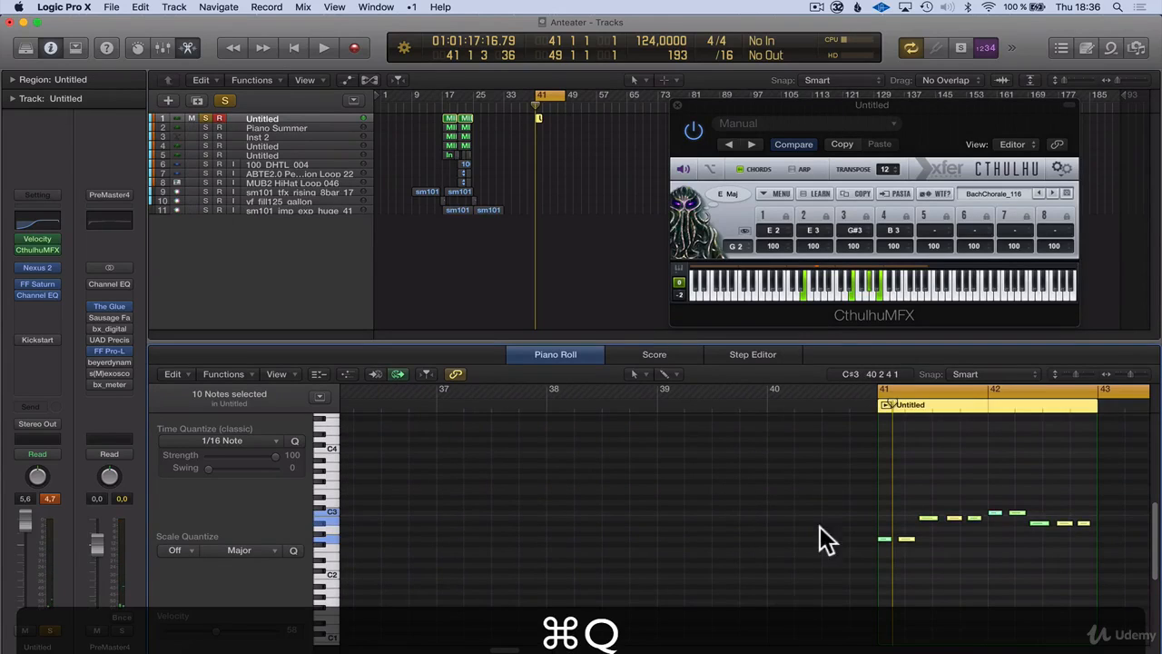
pyautogui.moveTo(504, 650); pyautogui.dragTo(514, 648)
pyautogui.click(692, 585)
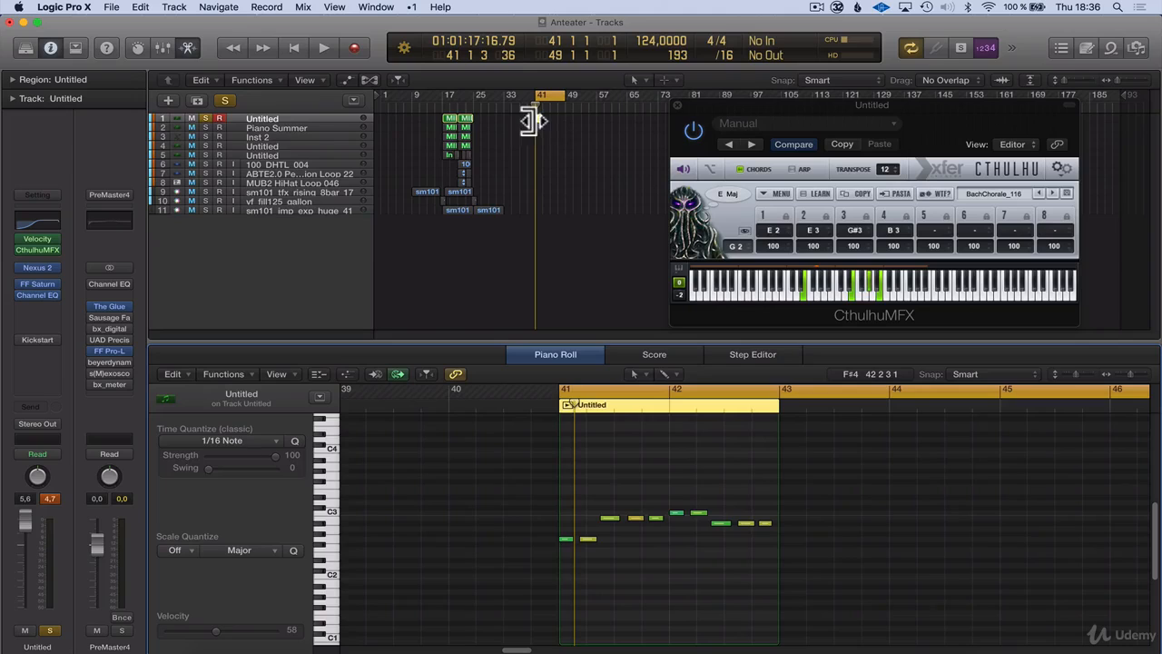
# Insert AudioCR's Midi FX Freeze after CthulhuMFX on the first track and close the Cthulhu window
pyautogui.moveTo(786, 105); pyautogui.dragTo(827, 103)
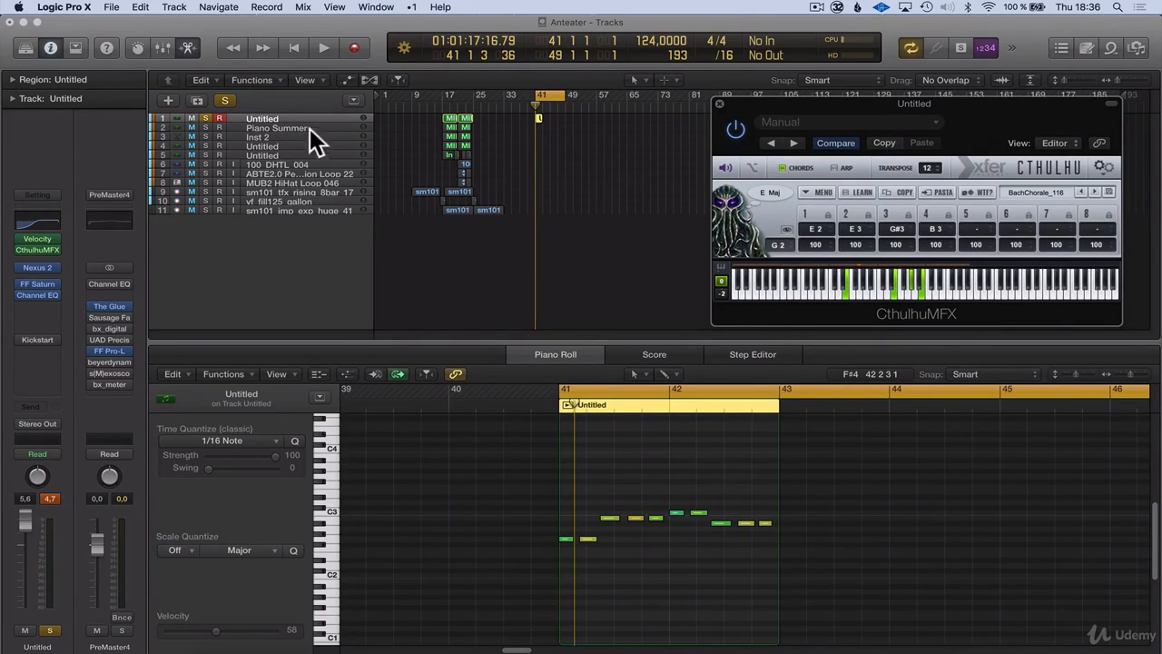
pyautogui.click(565, 184)
pyautogui.click(540, 118)
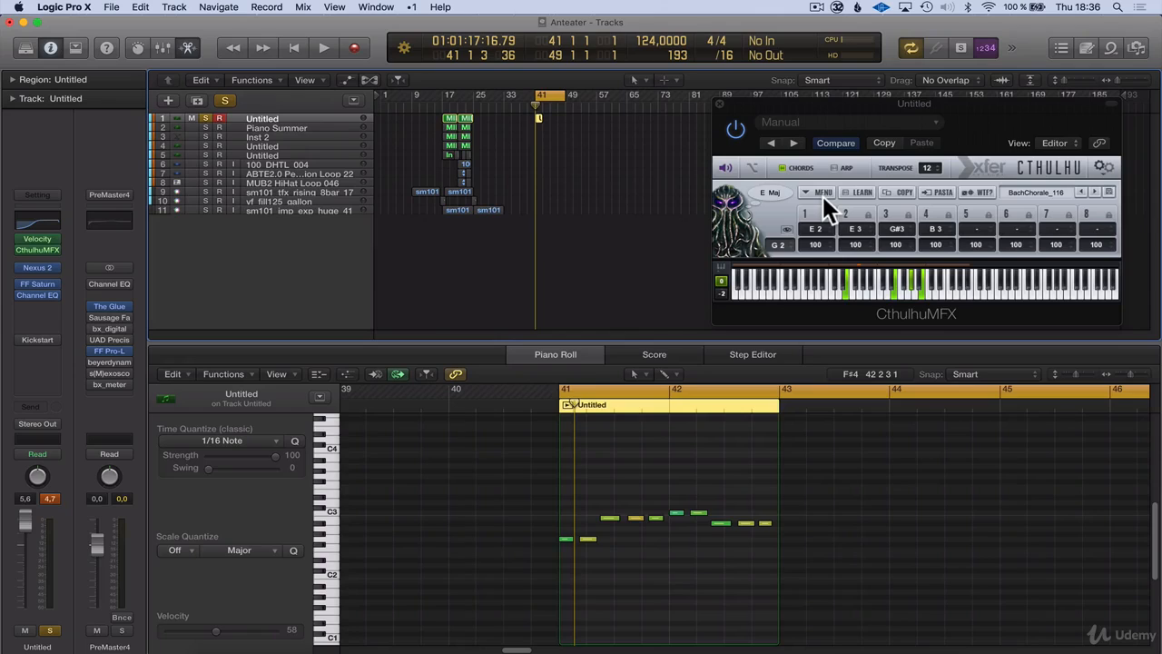
pyautogui.click(35, 254)
pyautogui.moveTo(102, 374)
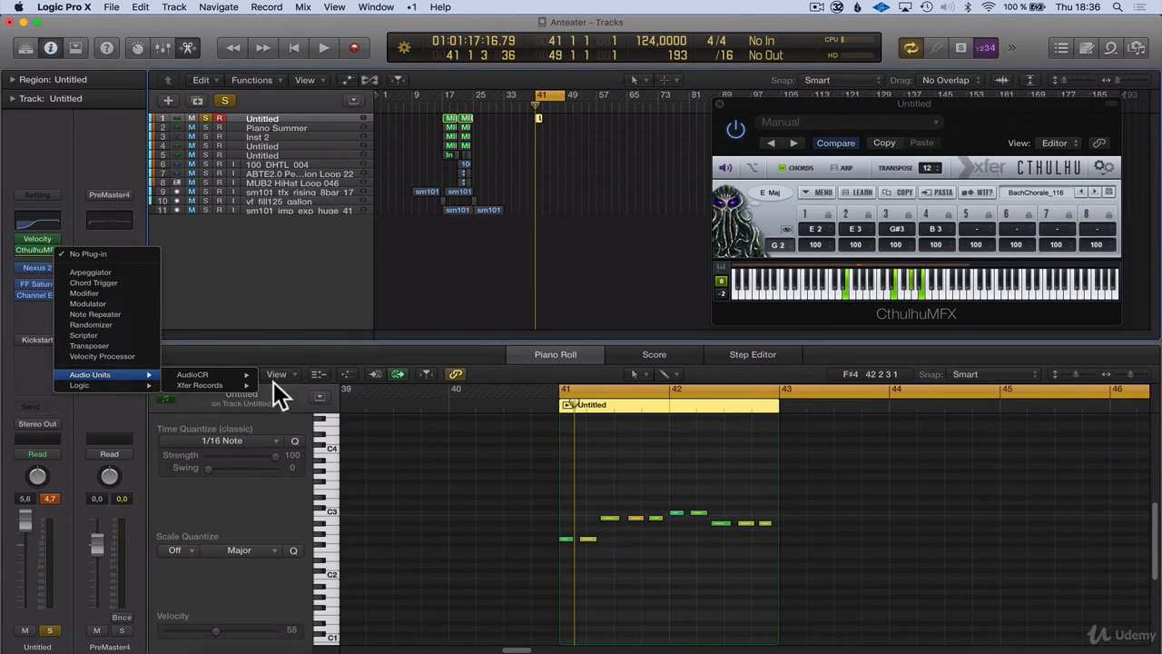
pyautogui.moveTo(218, 374)
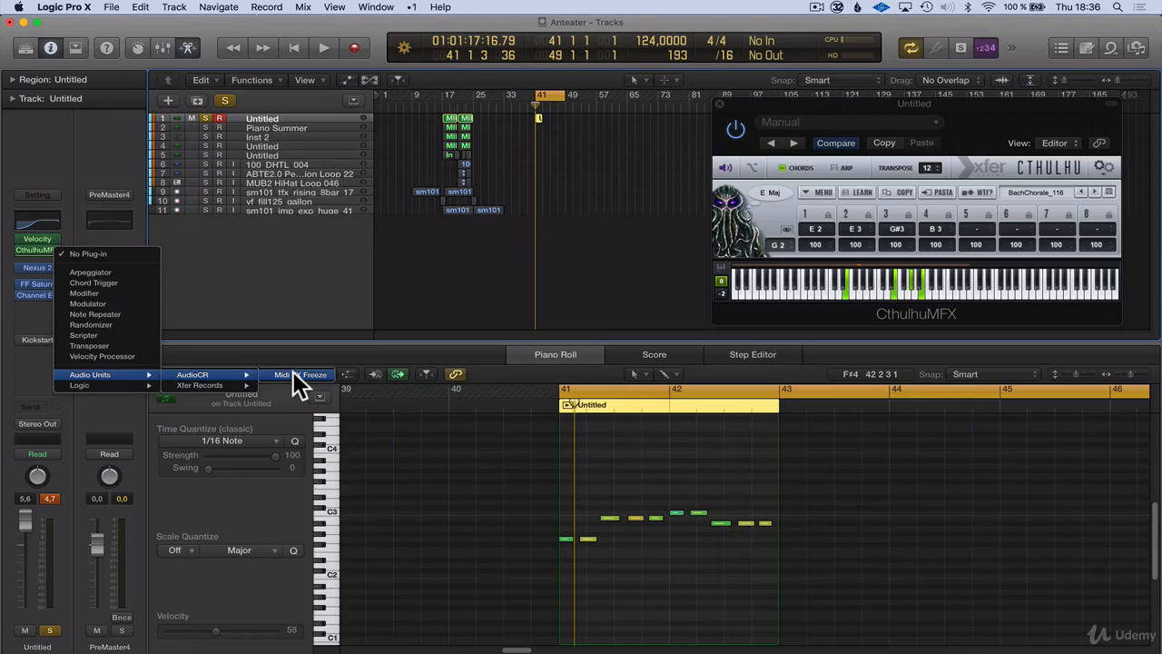
pyautogui.click(293, 373)
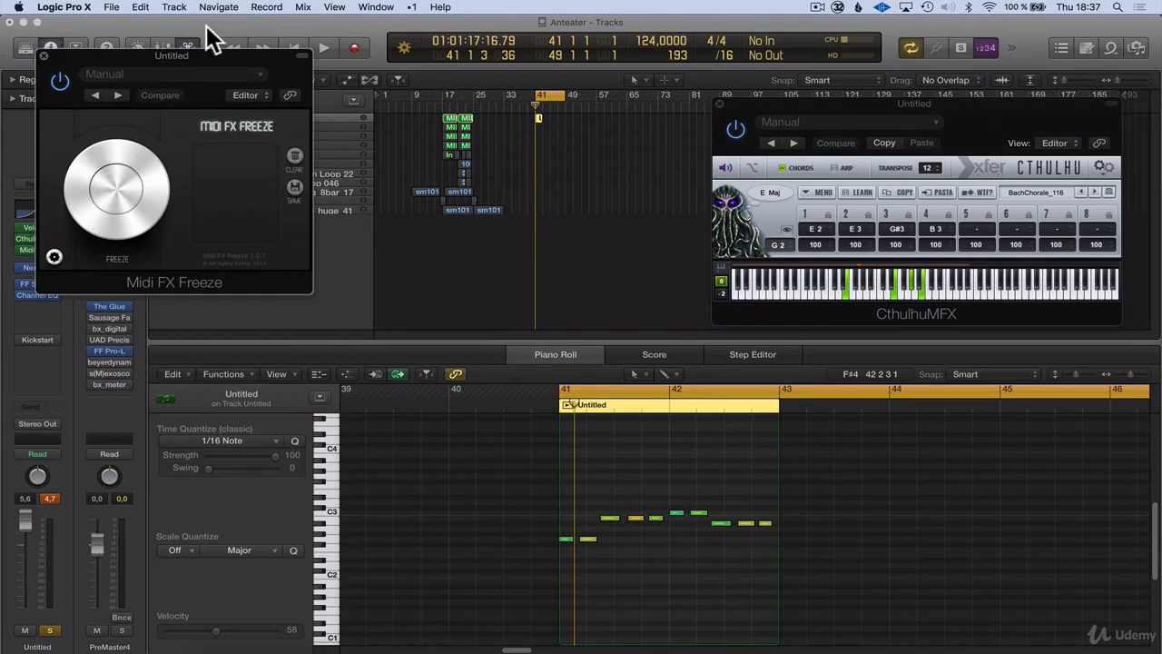
pyautogui.moveTo(194, 47); pyautogui.dragTo(938, 279)
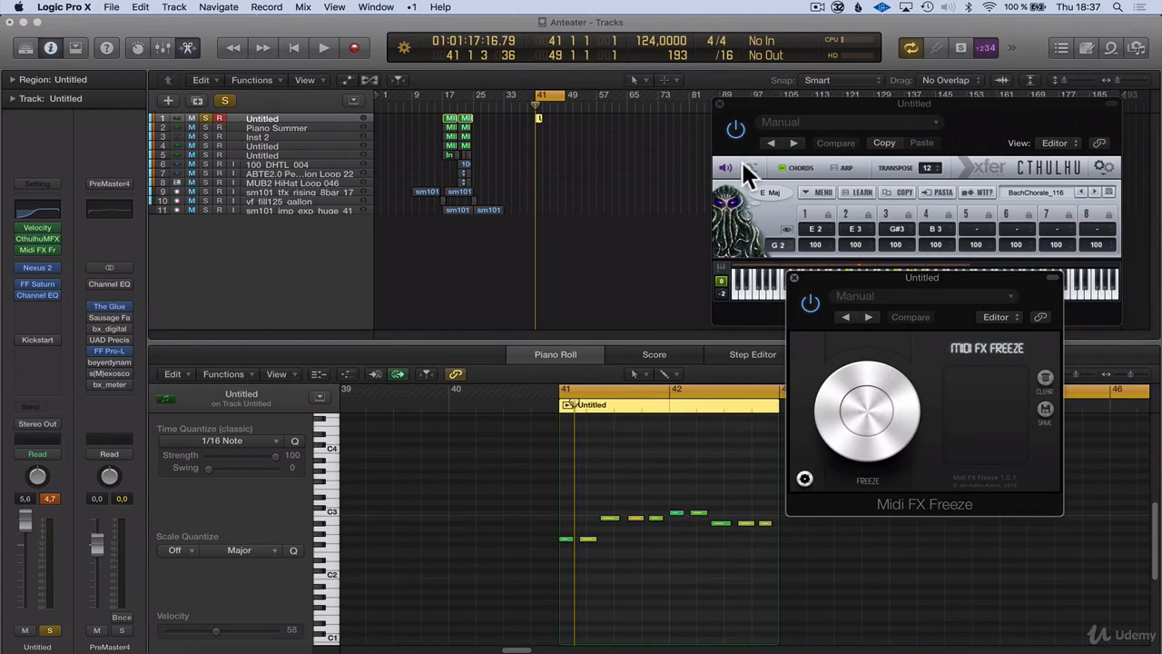
pyautogui.click(718, 102)
pyautogui.moveTo(862, 277); pyautogui.dragTo(856, 75)
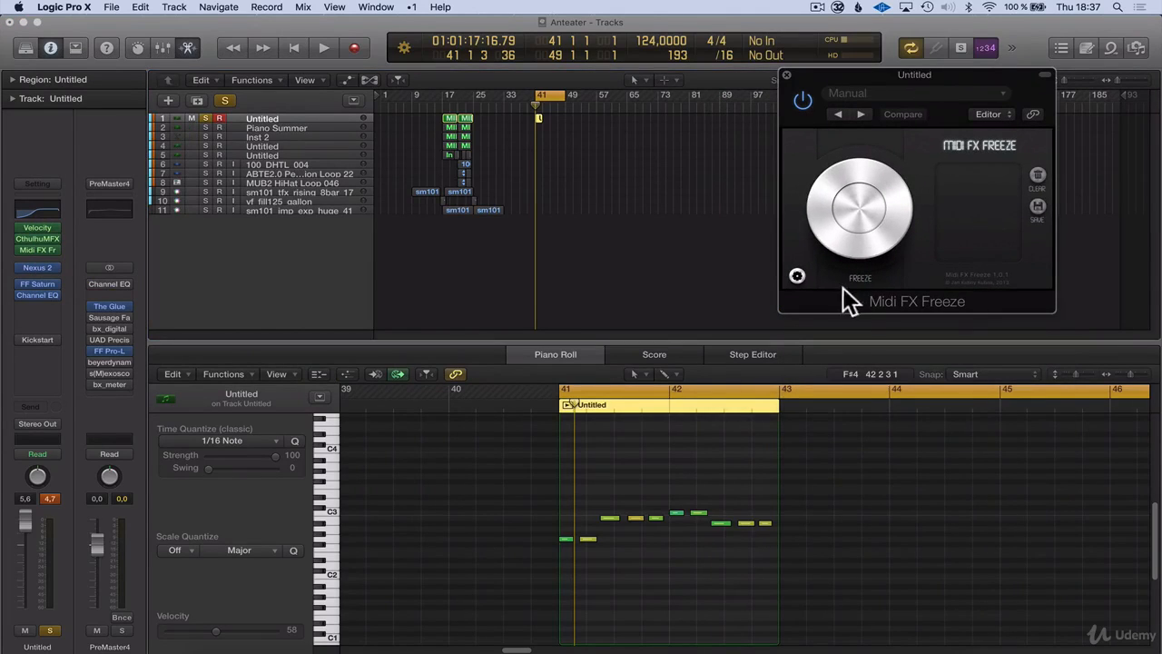
# Arm Midi FX Freeze and play the recorded take from bar 41 to capture Cthulhu's chord output, stopping playback after bar 43
pyautogui.click(854, 196)
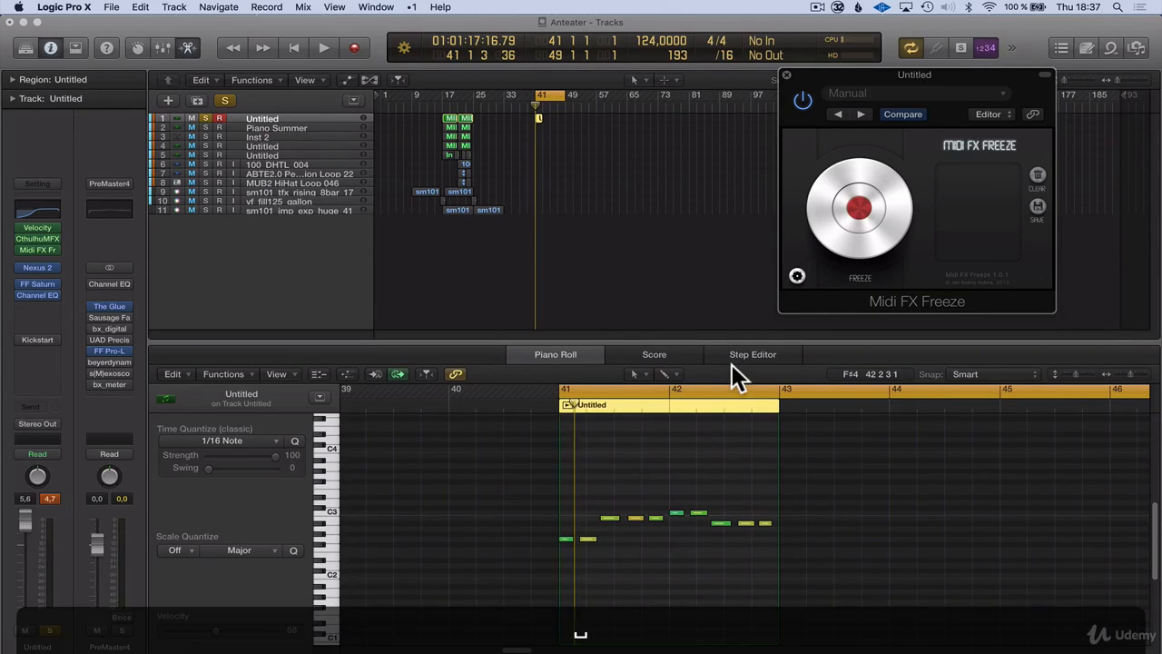
pyautogui.press('space')
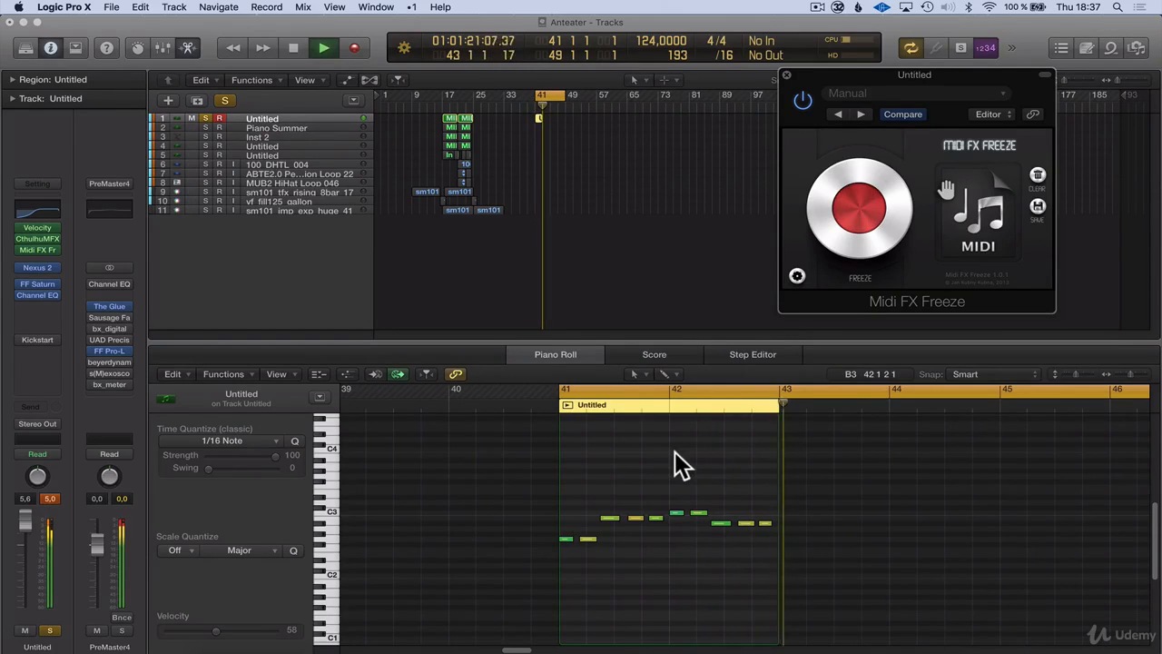
pyautogui.press('space')
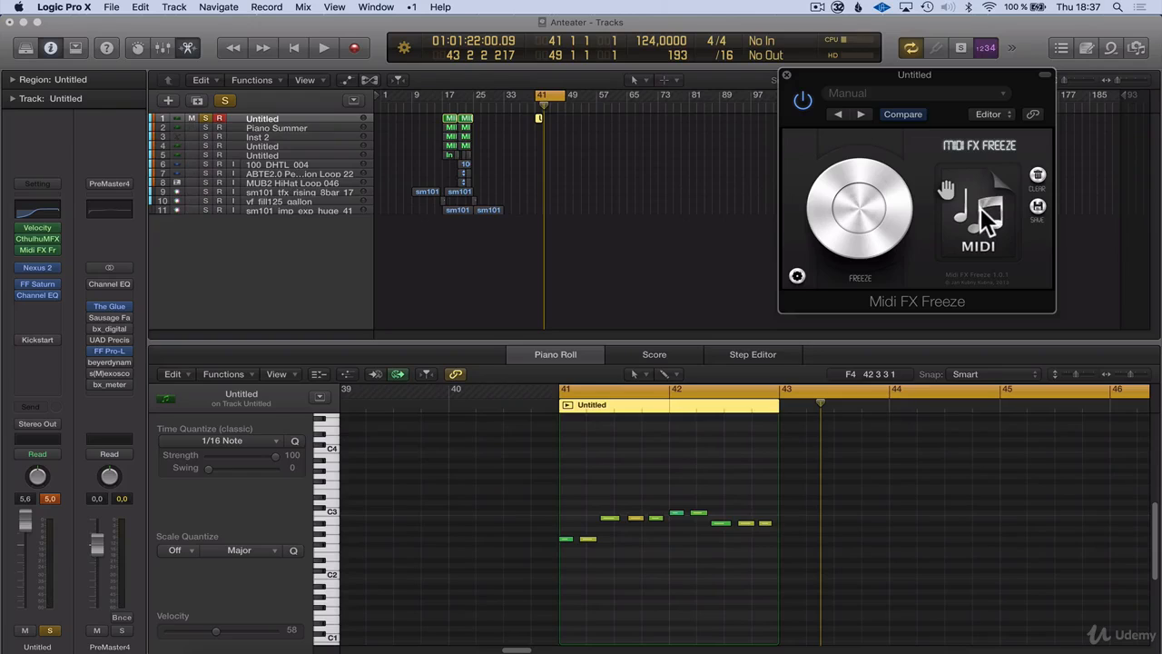
# Place the captured MIDI from Midi FX Freeze on the first track and move its region to bar 45
pyautogui.moveTo(983, 210); pyautogui.dragTo(543, 115)
pyautogui.click(700, 240)
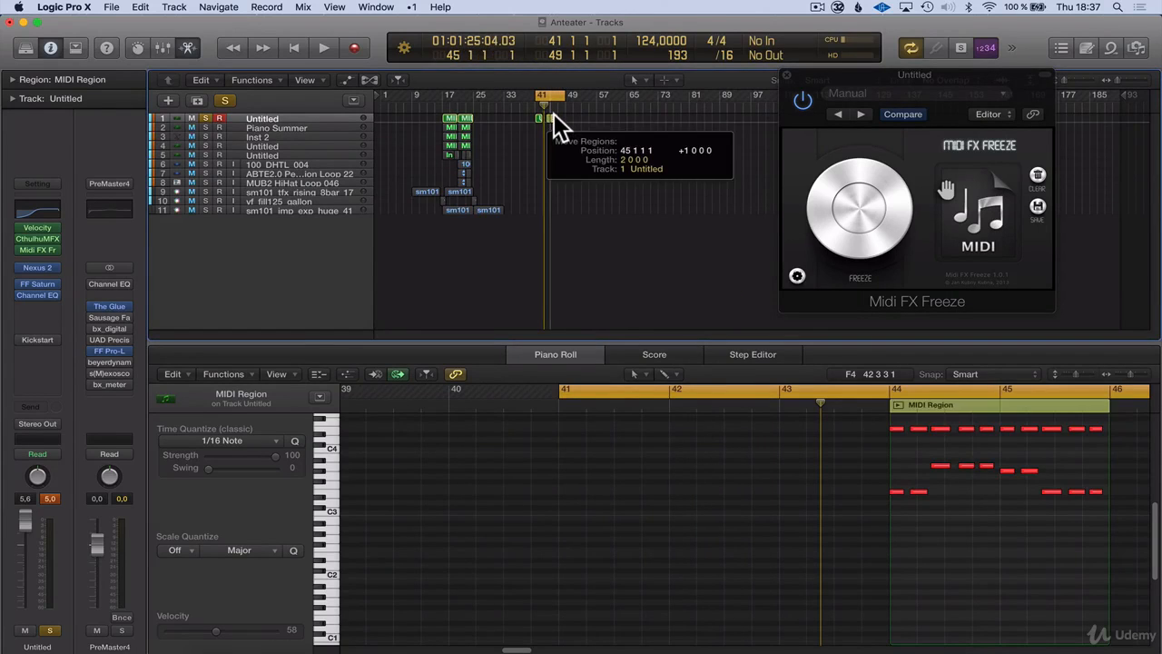
pyautogui.click(589, 138)
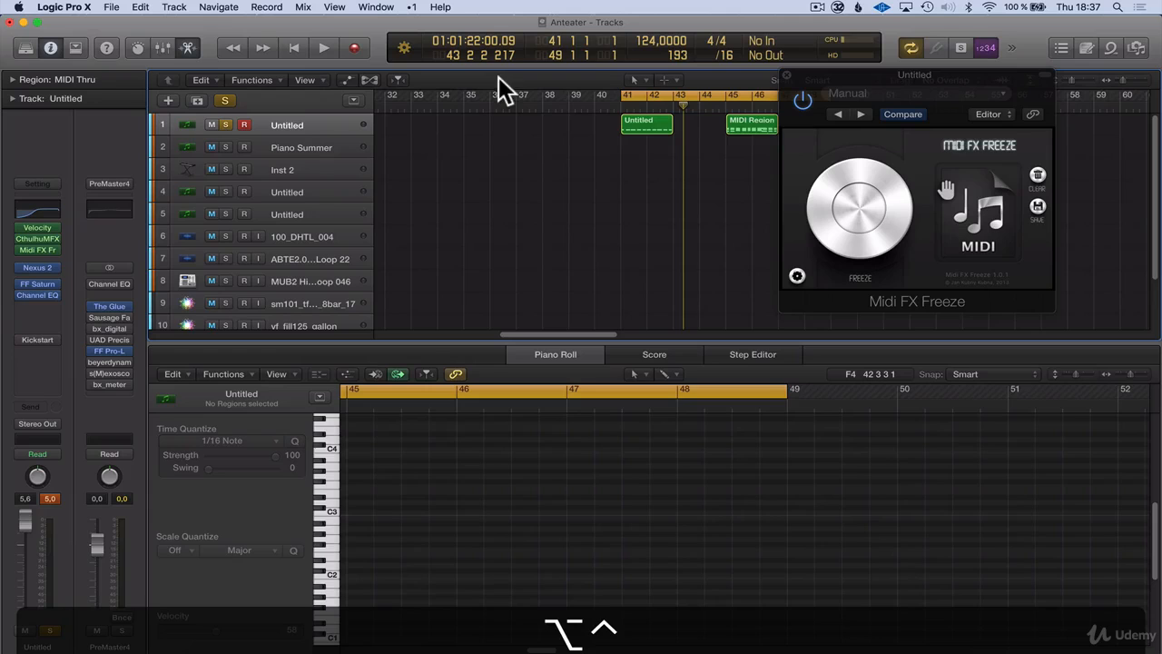
# Delete the original recorded region at bar 41 and show the captured MIDI region's chord notes in the Piano Roll
pyautogui.click(648, 127)
pyautogui.press('BackSpace')
pyautogui.click(744, 125)
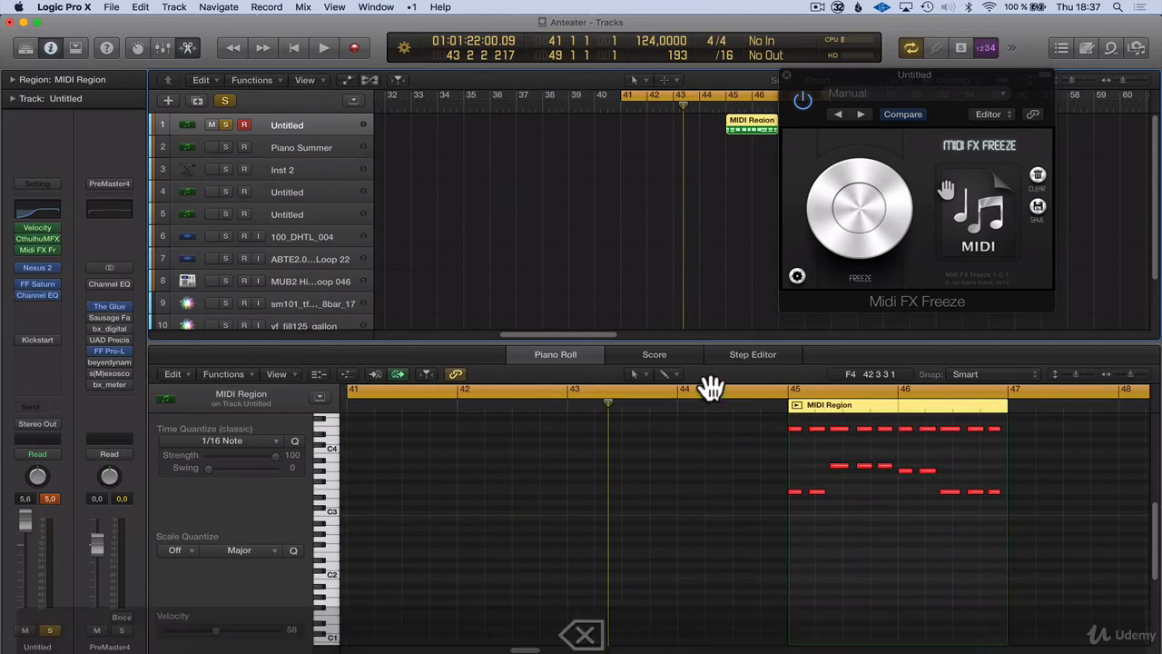
pyautogui.scroll(5, 853, 449)
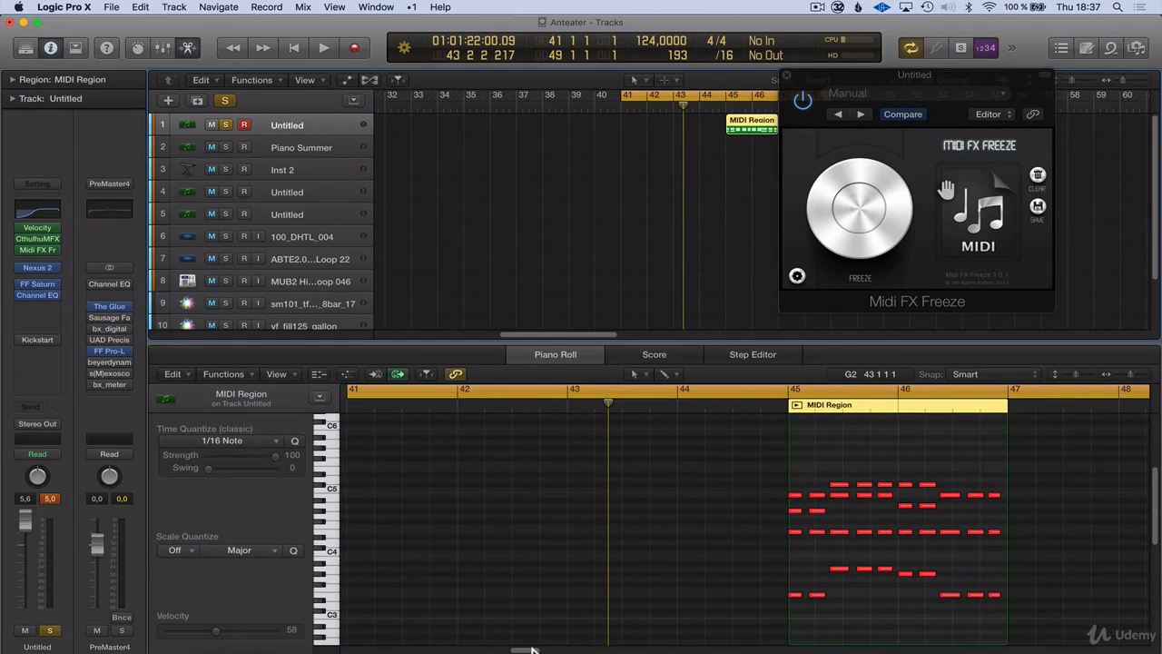
pyautogui.hscroll(8, 554, 545)
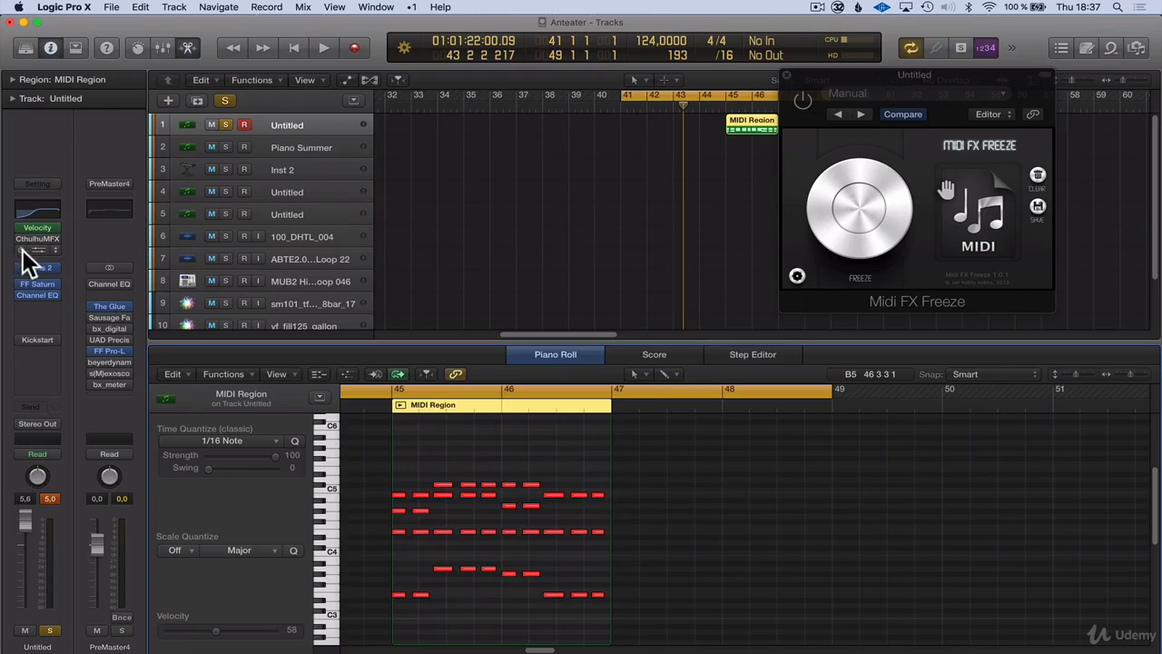
# Close Midi FX Freeze, move the captured MIDI region to bar 41 and play it with both CthulhuMFX and Midi FX Freeze bypassed
pyautogui.click(786, 75)
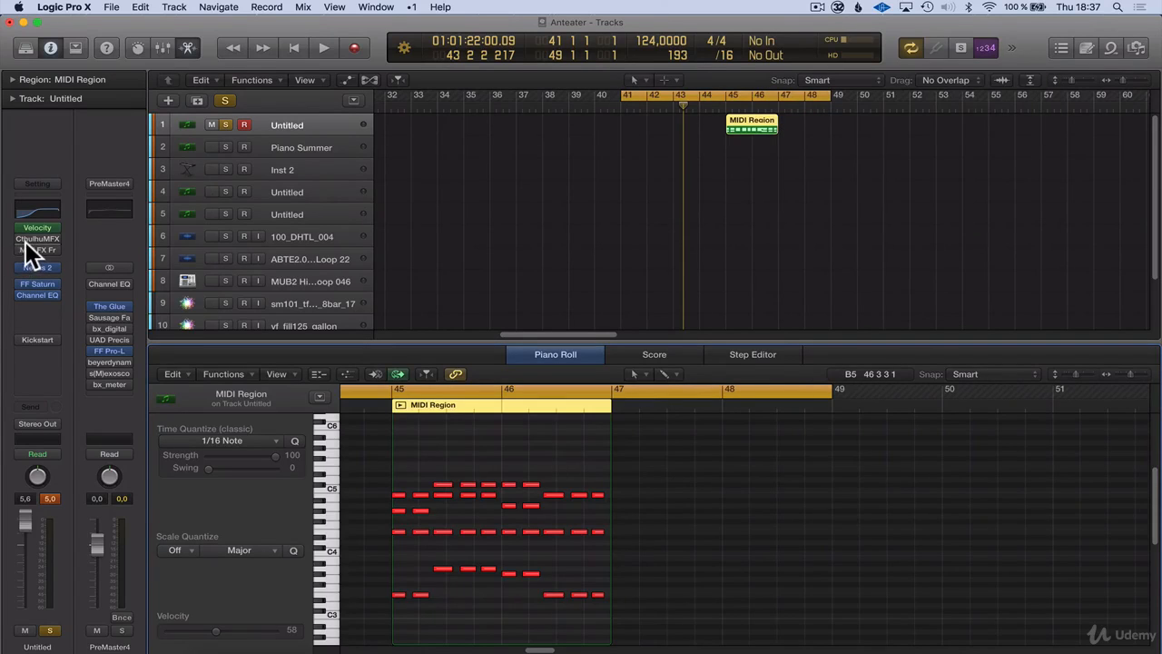
pyautogui.moveTo(746, 120); pyautogui.dragTo(643, 118)
pyautogui.click(576, 241)
pyautogui.click(634, 121)
pyautogui.press('space')
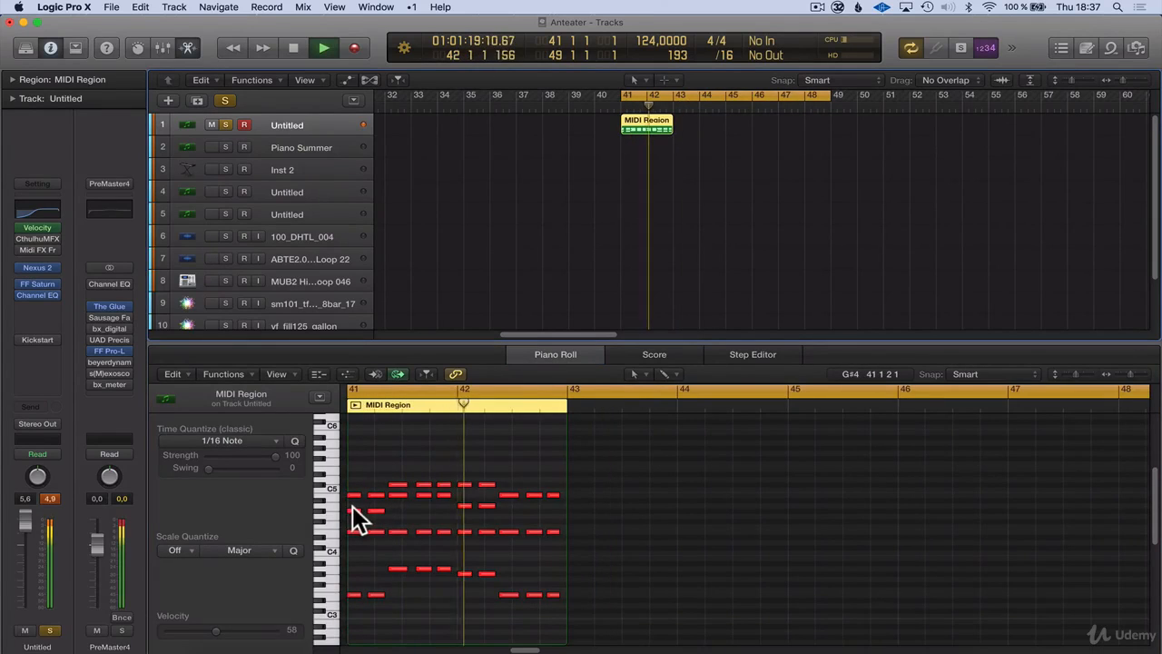
# Stop playback, hide the Piano Roll and delete the captured MIDI region at bar 41 on the first track
pyautogui.press('space')
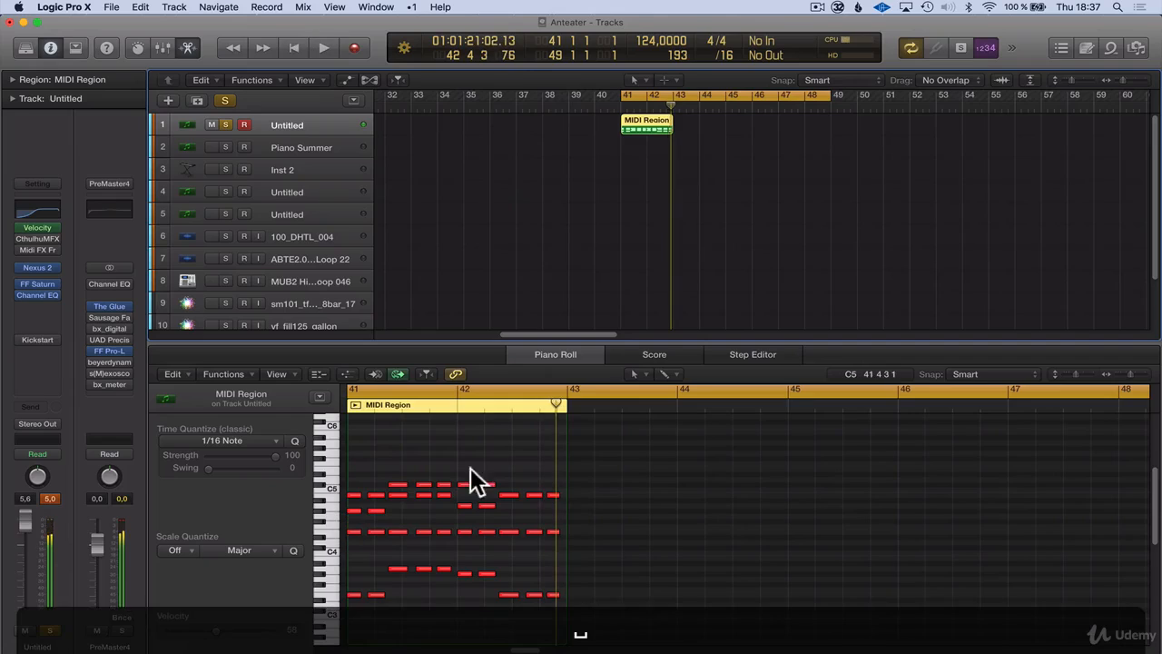
pyautogui.click(563, 354)
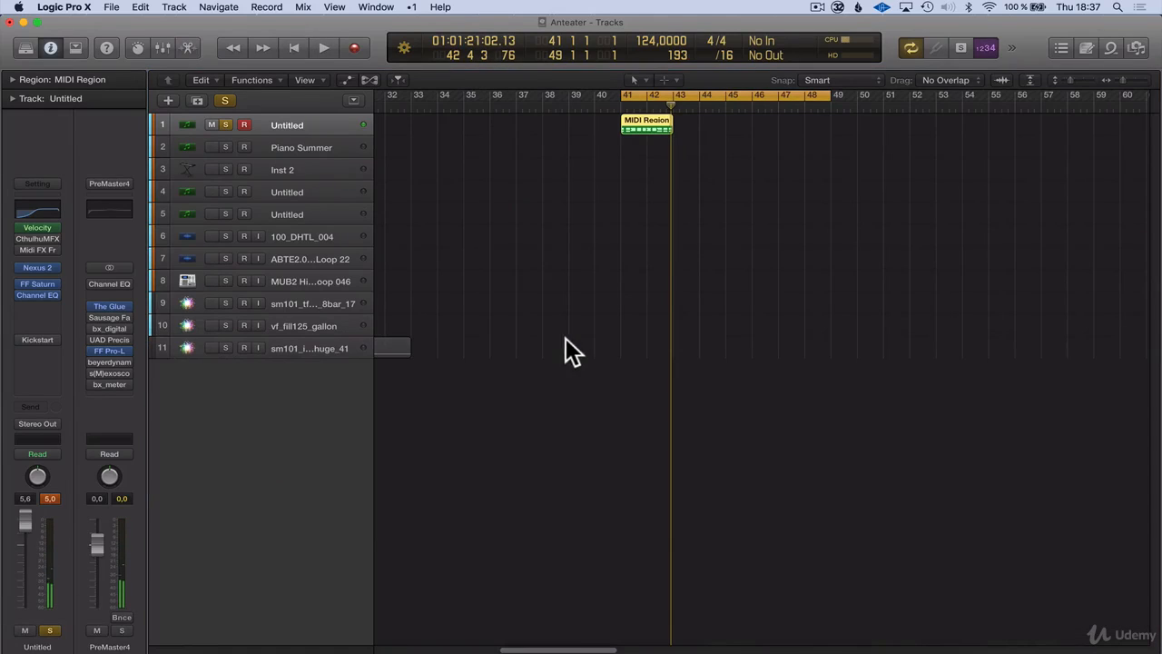
pyautogui.click(626, 211)
pyautogui.click(643, 123)
pyautogui.press('BackSpace')
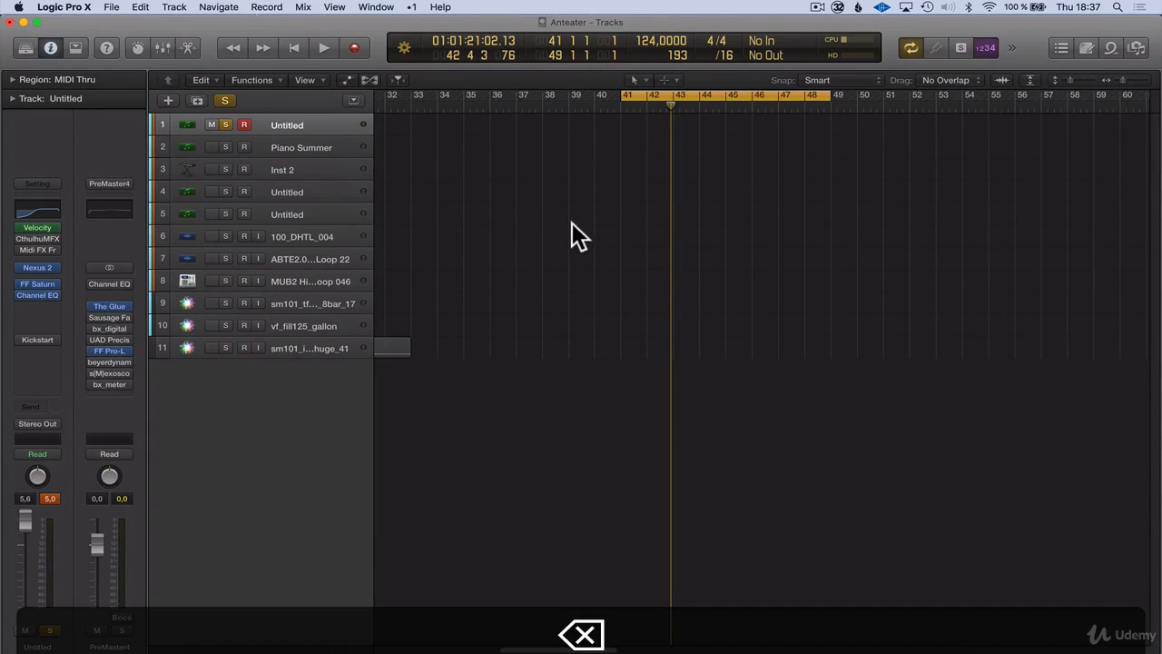
# Set the cycle range to bars 17 to 25 and show the first track's bar 17 region in the Piano Roll
pyautogui.keyDown('ctrl'); pyautogui.keyDown('alt'); pyautogui.click(554, 220); pyautogui.keyUp('alt'); pyautogui.keyUp('ctrl')
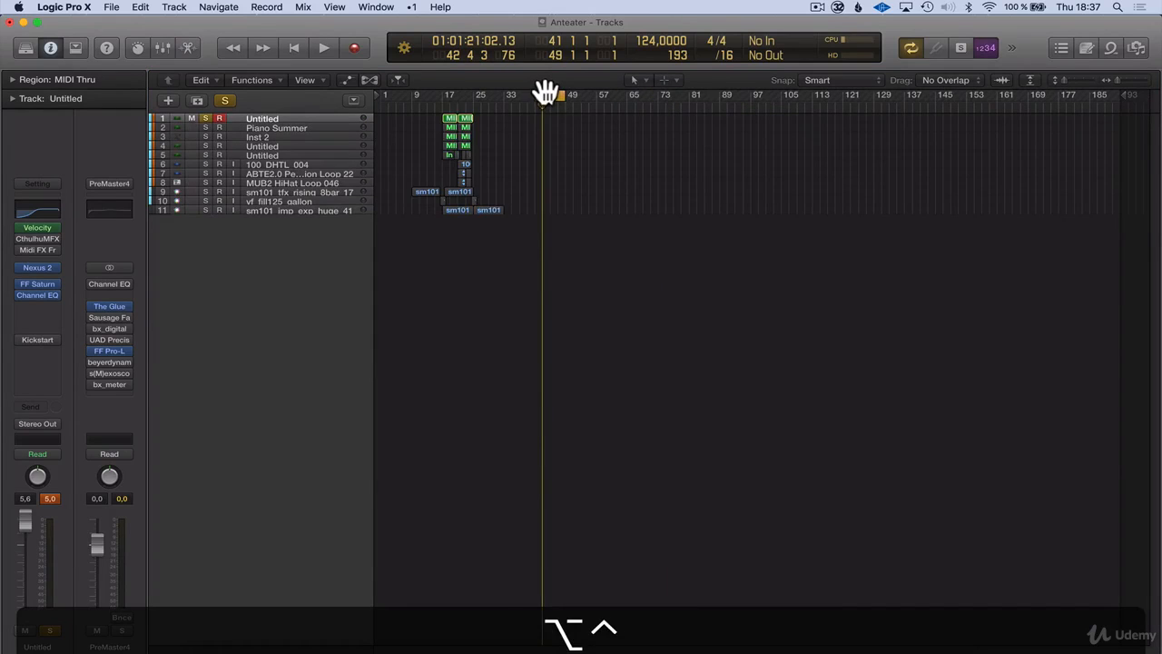
pyautogui.moveTo(545, 91); pyautogui.dragTo(446, 111)
pyautogui.moveTo(48, 260)
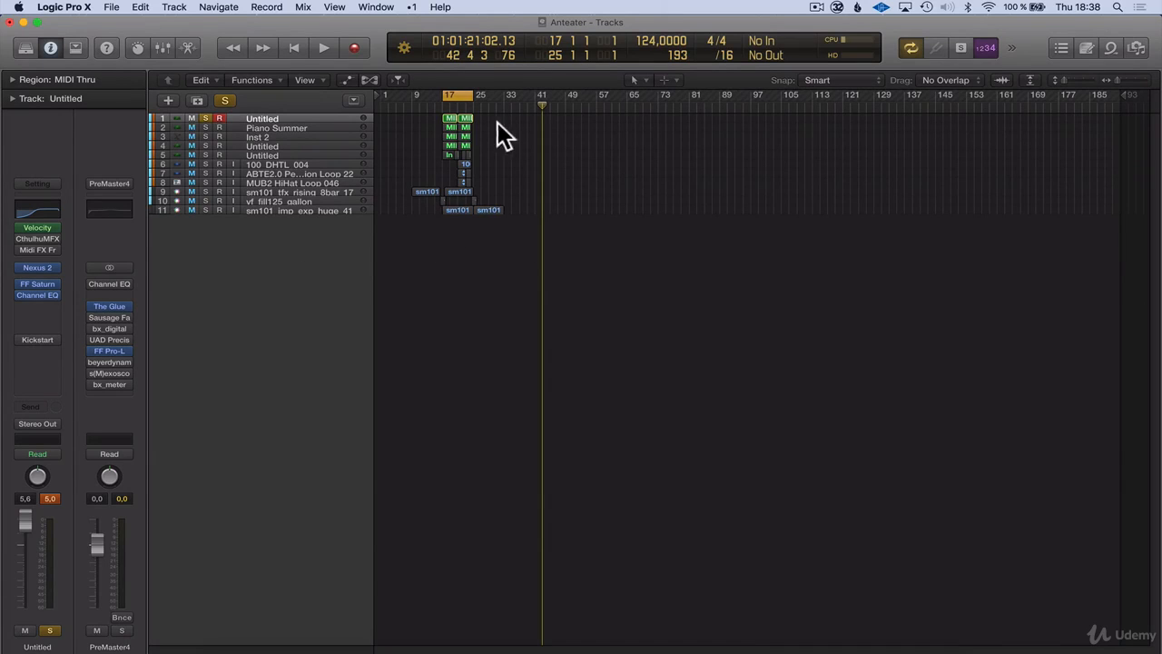
pyautogui.doubleClick(448, 124)
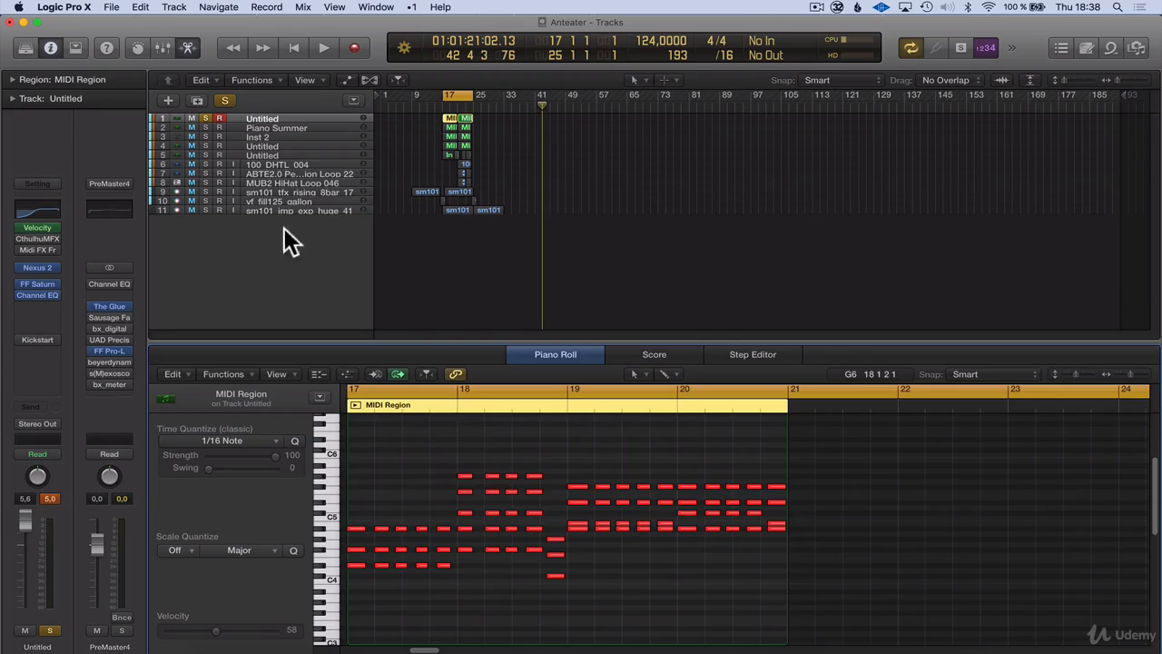
# Play the Piano Summer track from bar 17 and show its first region's chord notes, stopping playback before bar 21
pyautogui.click(250, 124)
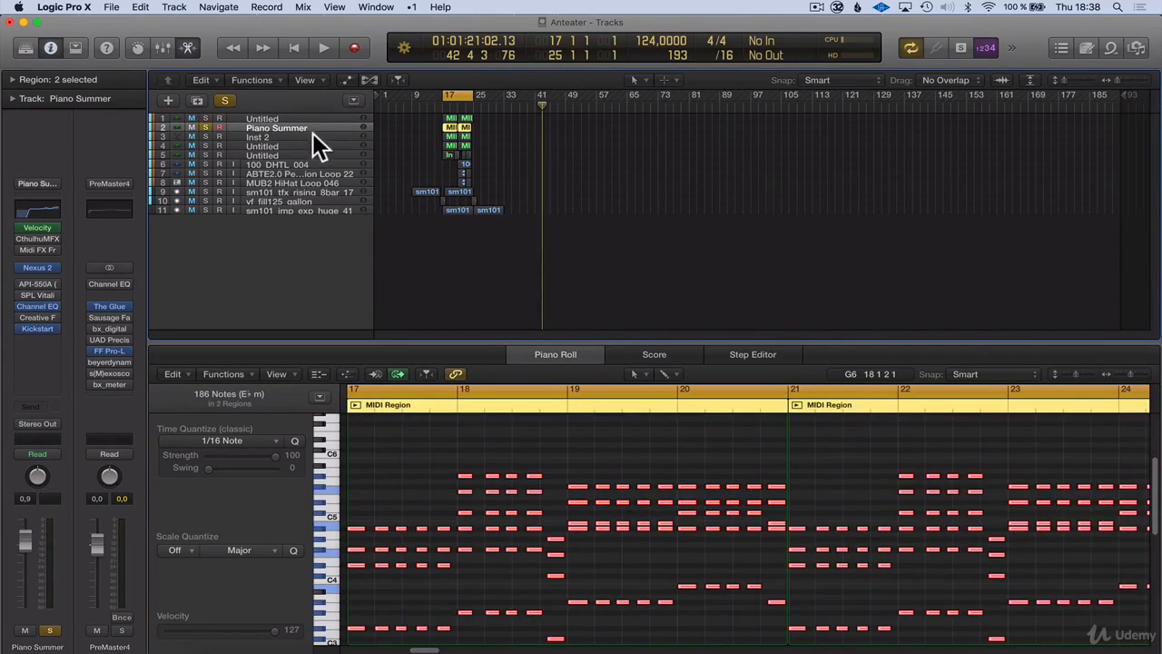
pyautogui.click(608, 155)
pyautogui.click(441, 107)
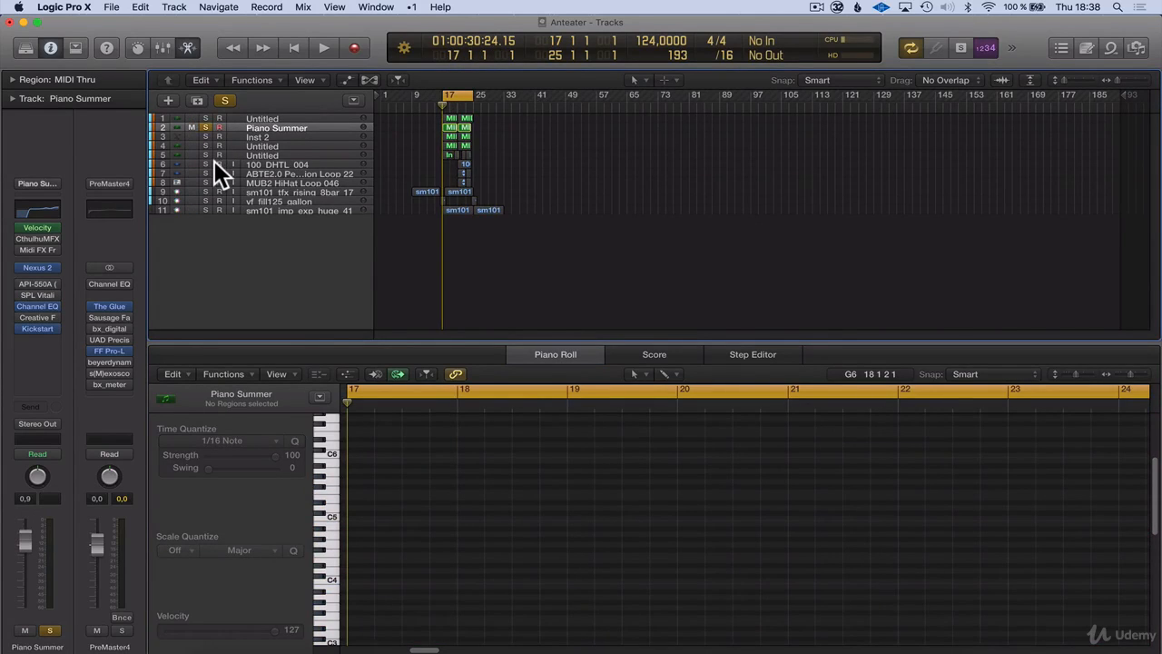
pyautogui.press('space')
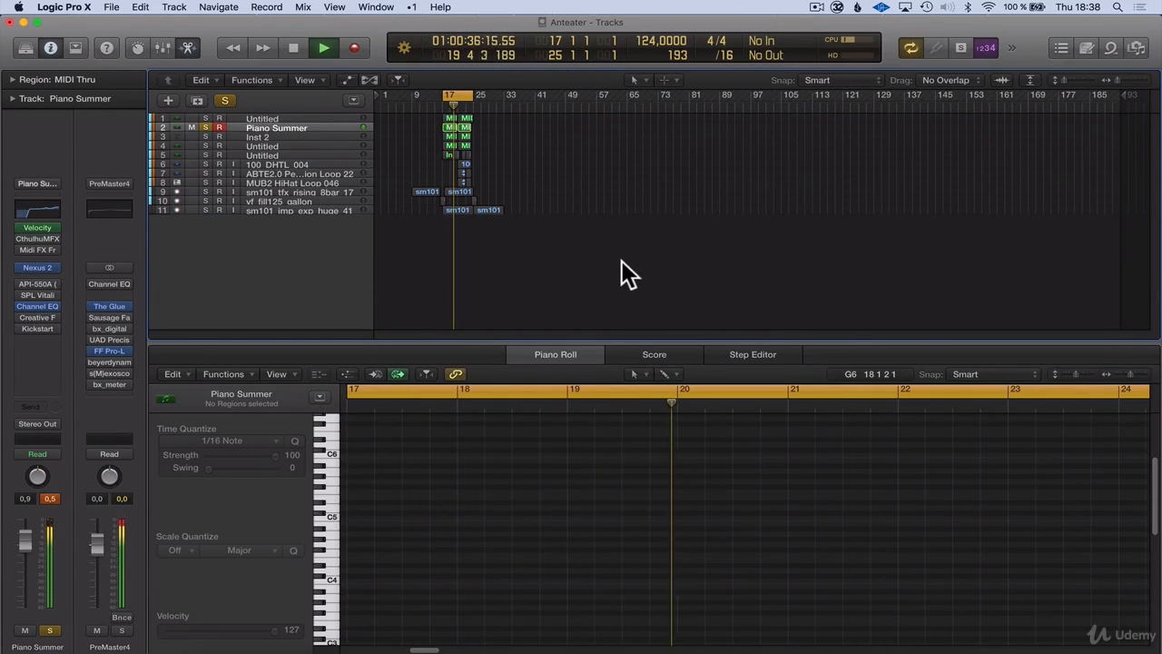
pyautogui.click(445, 129)
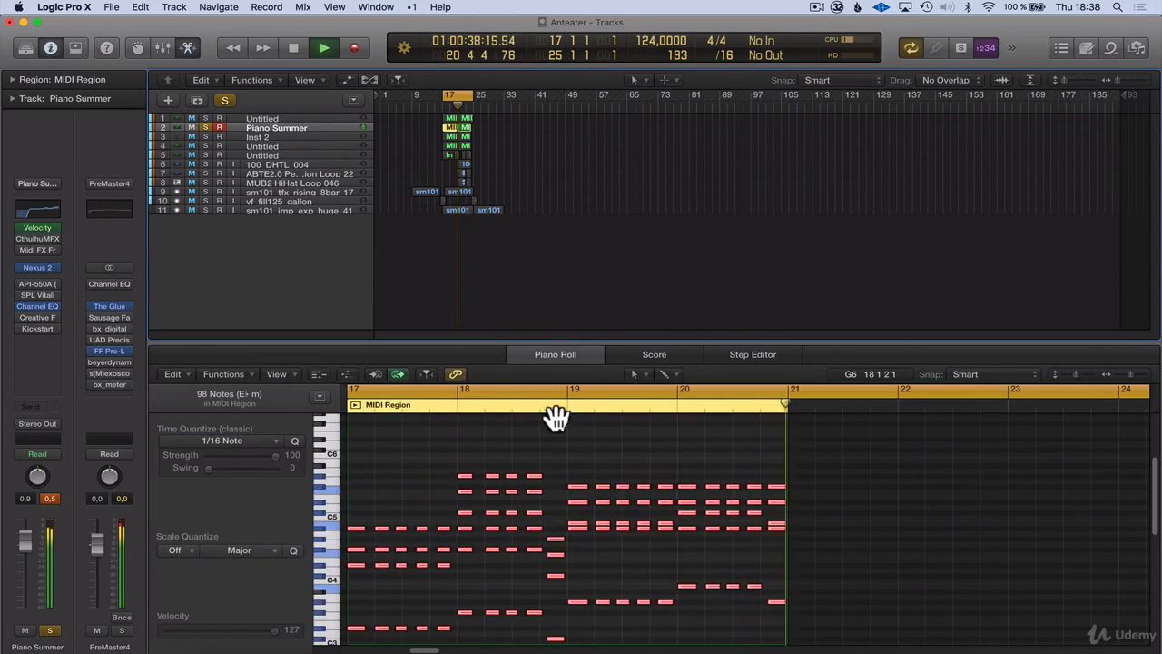
pyautogui.press('space')
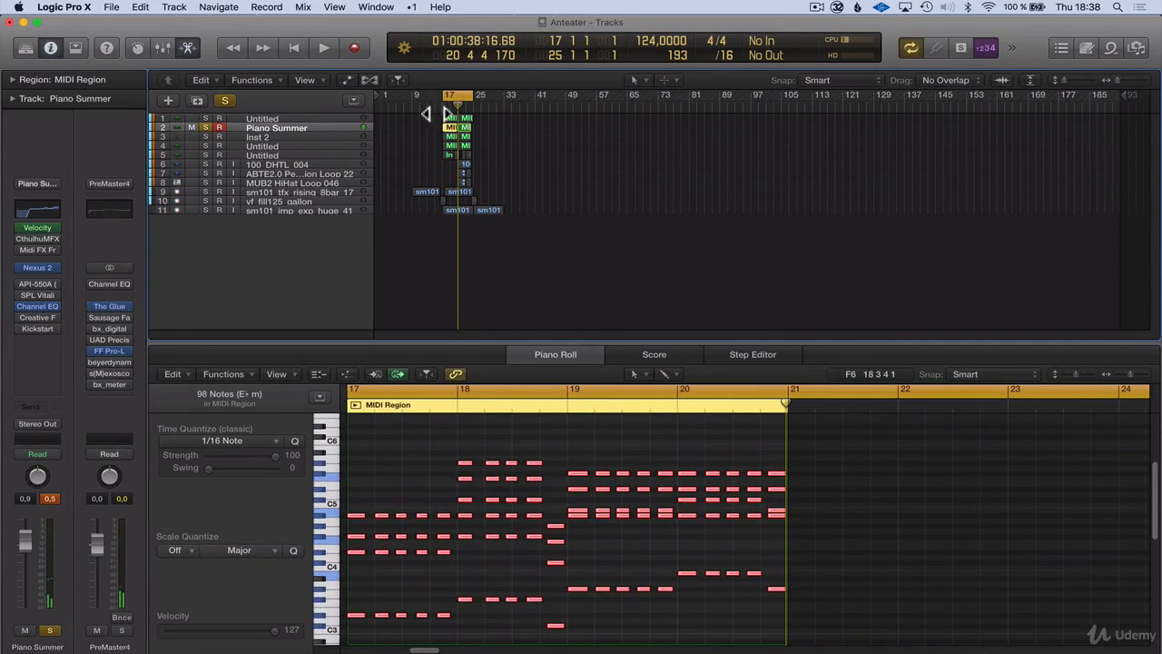
# Select and audition the row of D#4 notes in bar 17 of the Piano Summer region, leaving them deselected
pyautogui.click(447, 119)
pyautogui.click(453, 128)
pyautogui.scroll(-1, 590, 536)
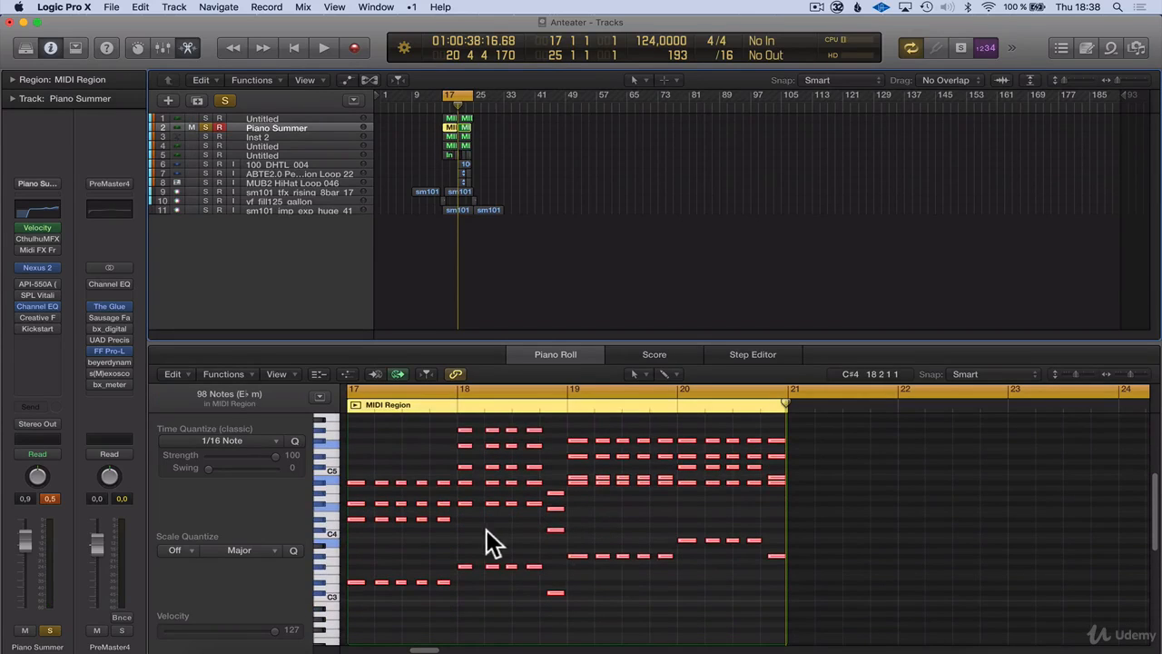
pyautogui.click(354, 511)
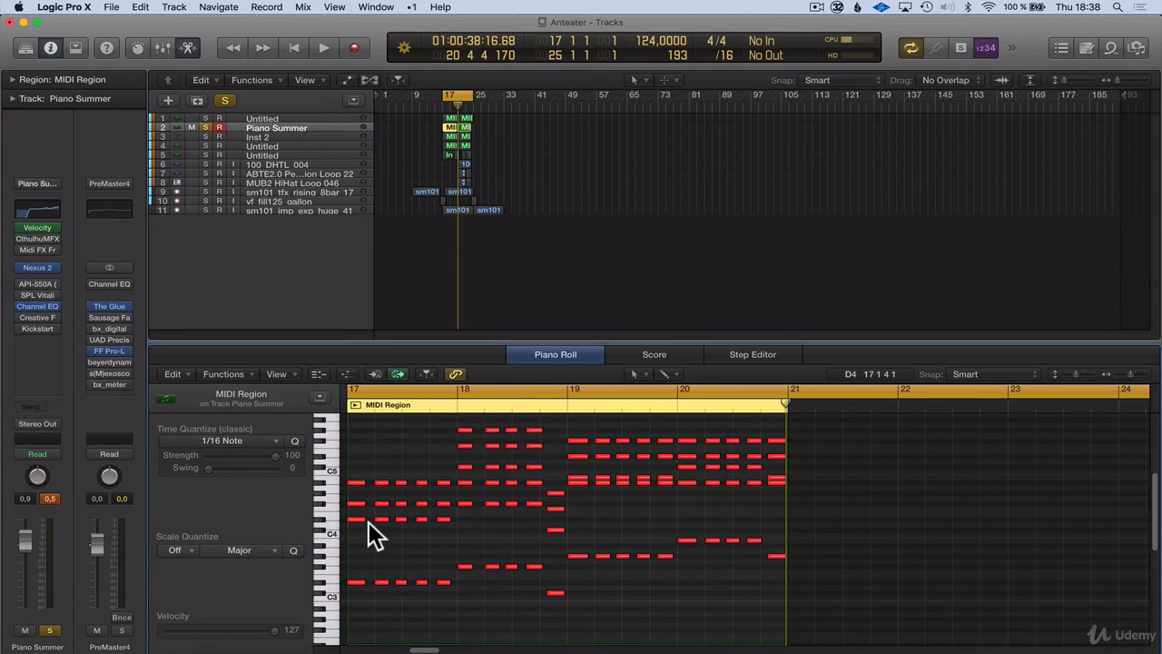
pyautogui.moveTo(352, 511); pyautogui.dragTo(444, 518)
pyautogui.keyDown('ctrl'); pyautogui.click(443, 514); pyautogui.keyUp('ctrl')
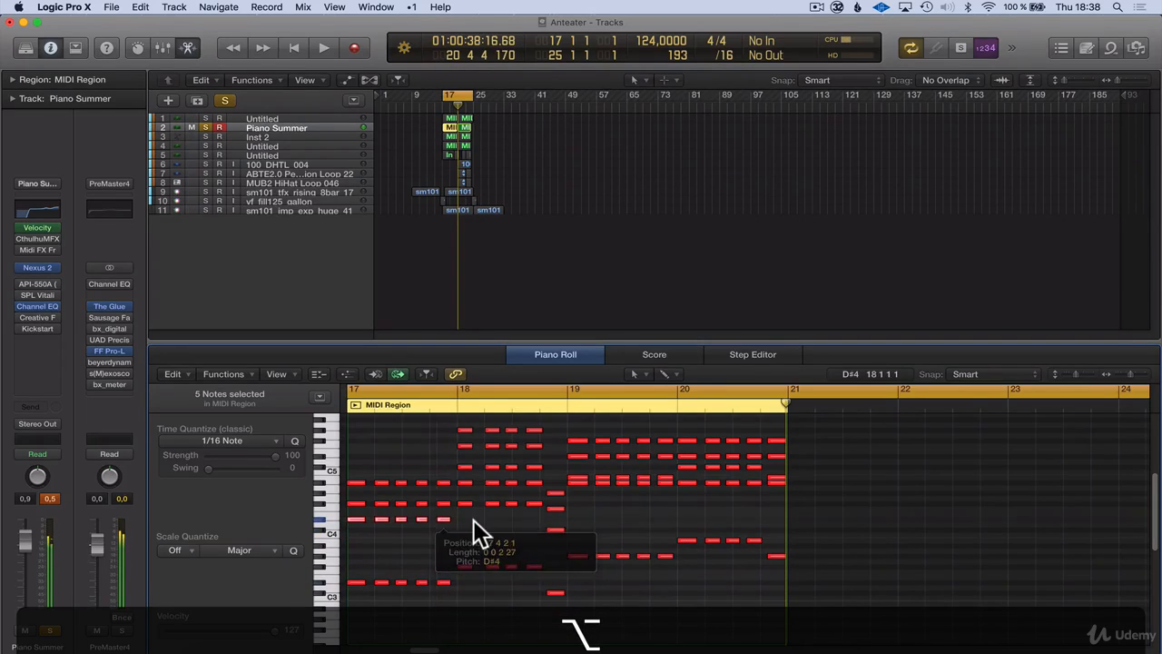
pyautogui.click(473, 519)
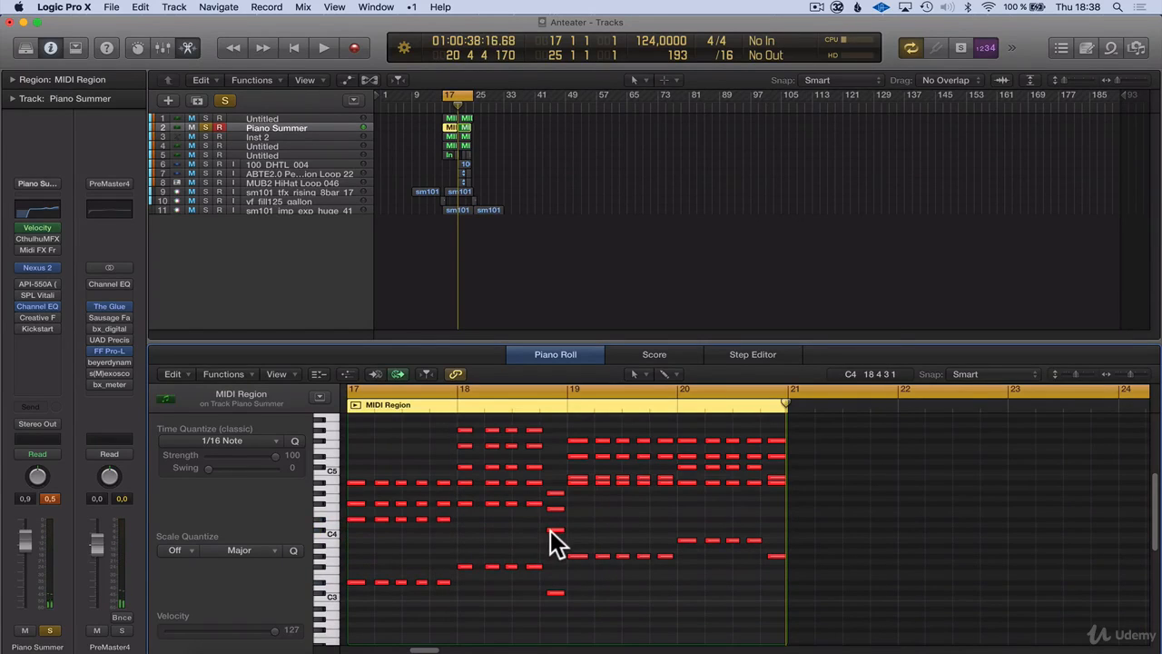